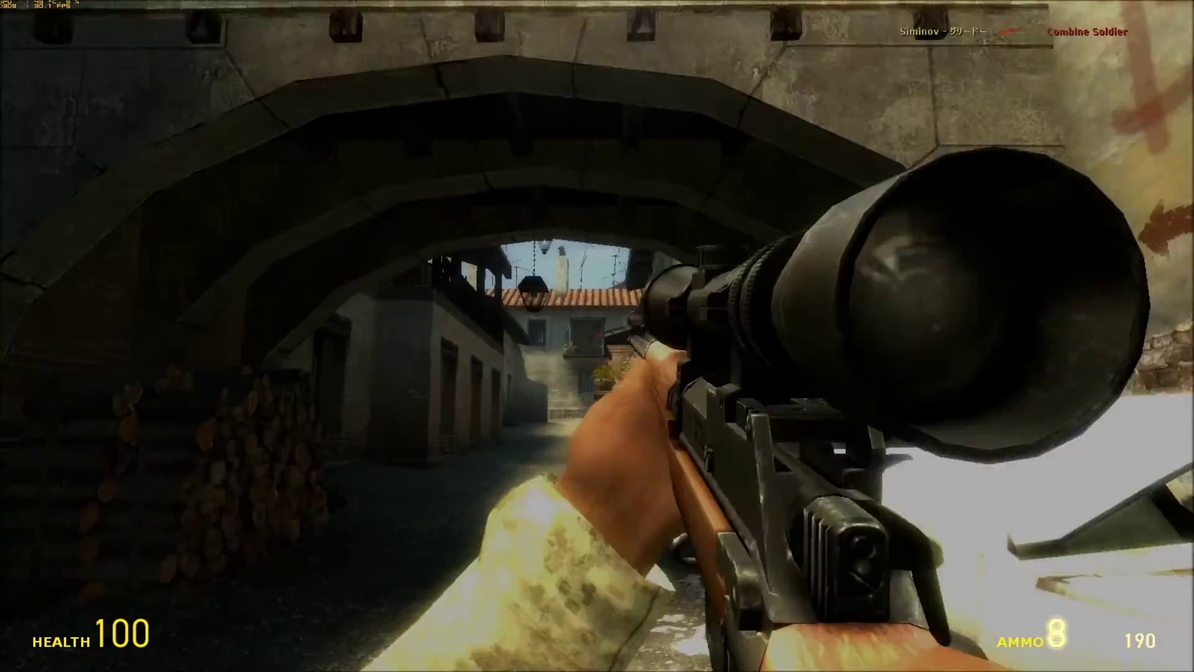
- Fire at the enemies through the sniper scope
click(597, 335)
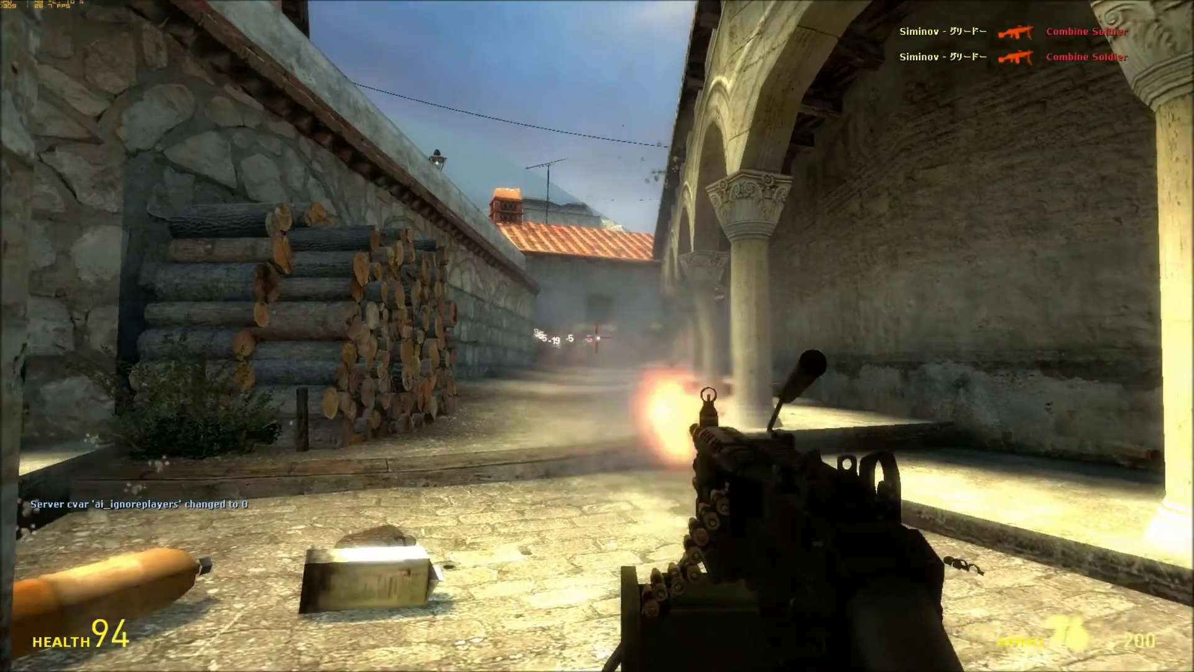
click(597, 336)
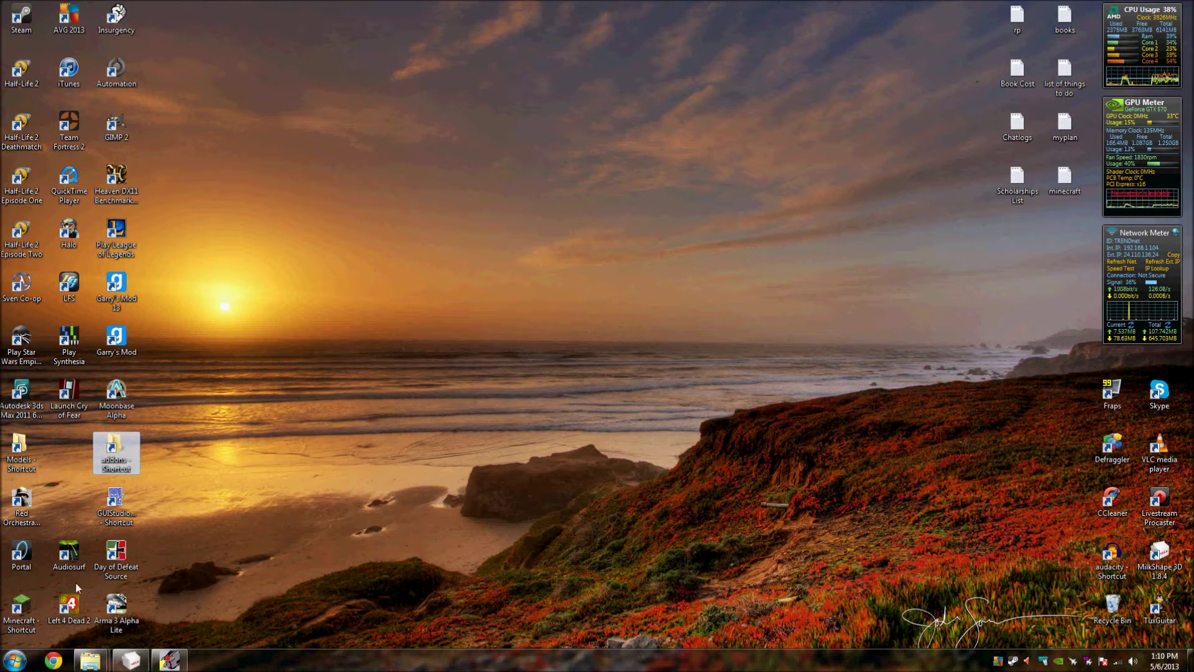
- Browse from the addons folder up to steamapps, then into ace2be\sourcesdk\bin\ep1\bin
double_click(110, 445)
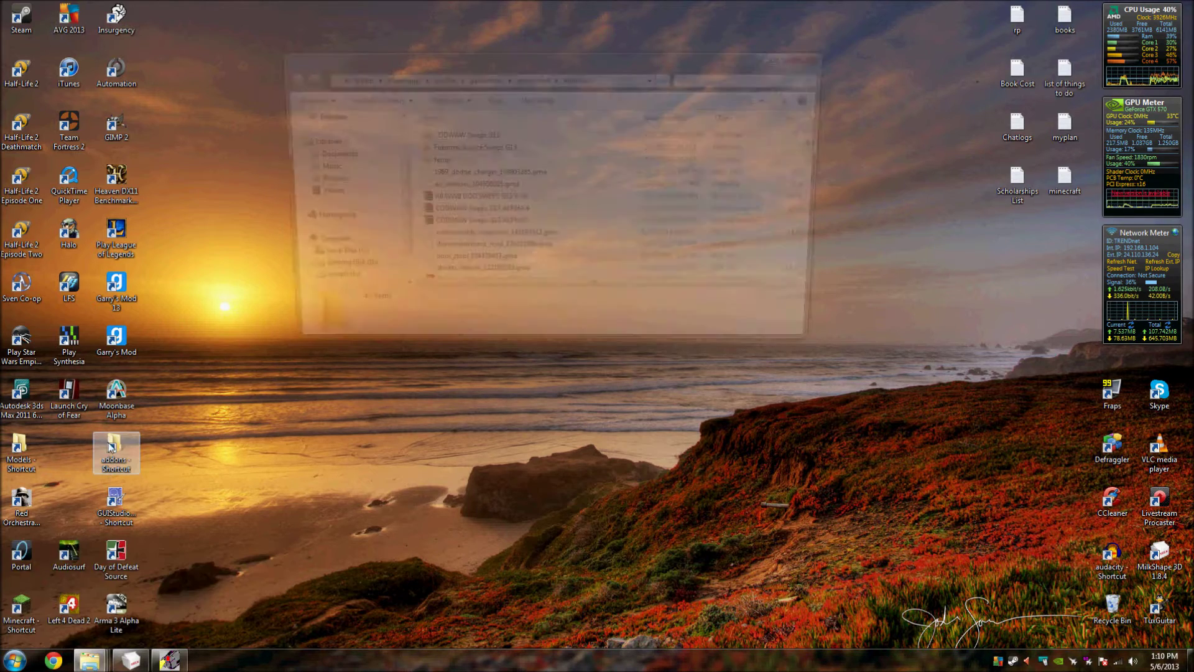
click(398, 77)
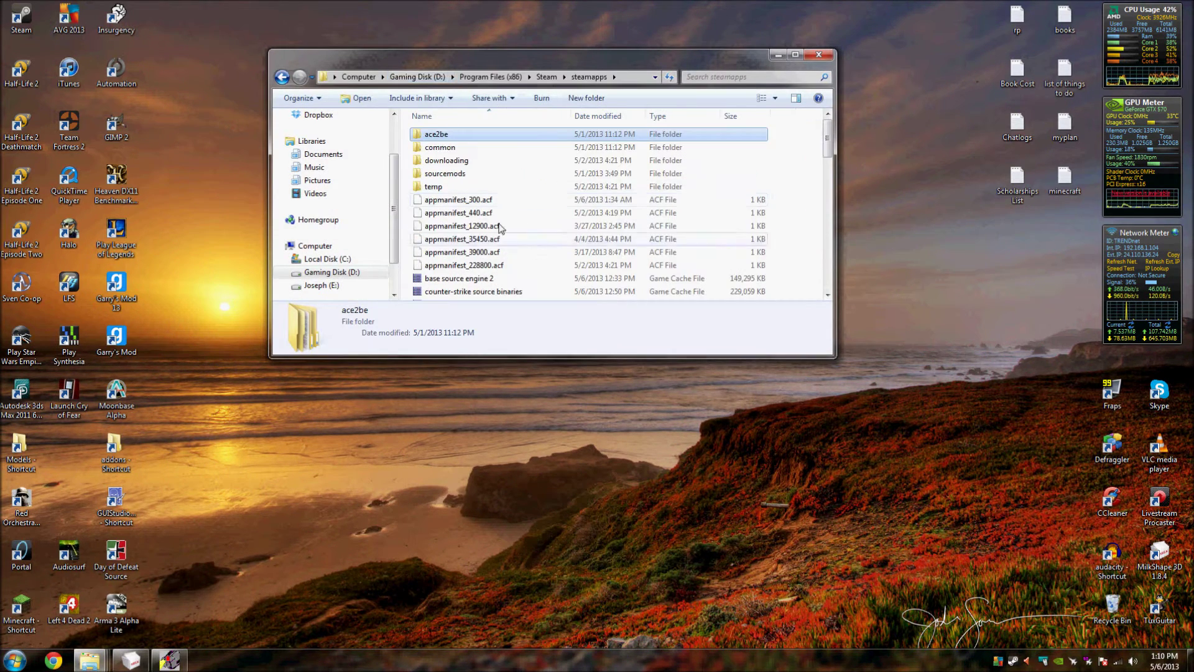
double_click(444, 136)
scroll(483, 261, down, 3)
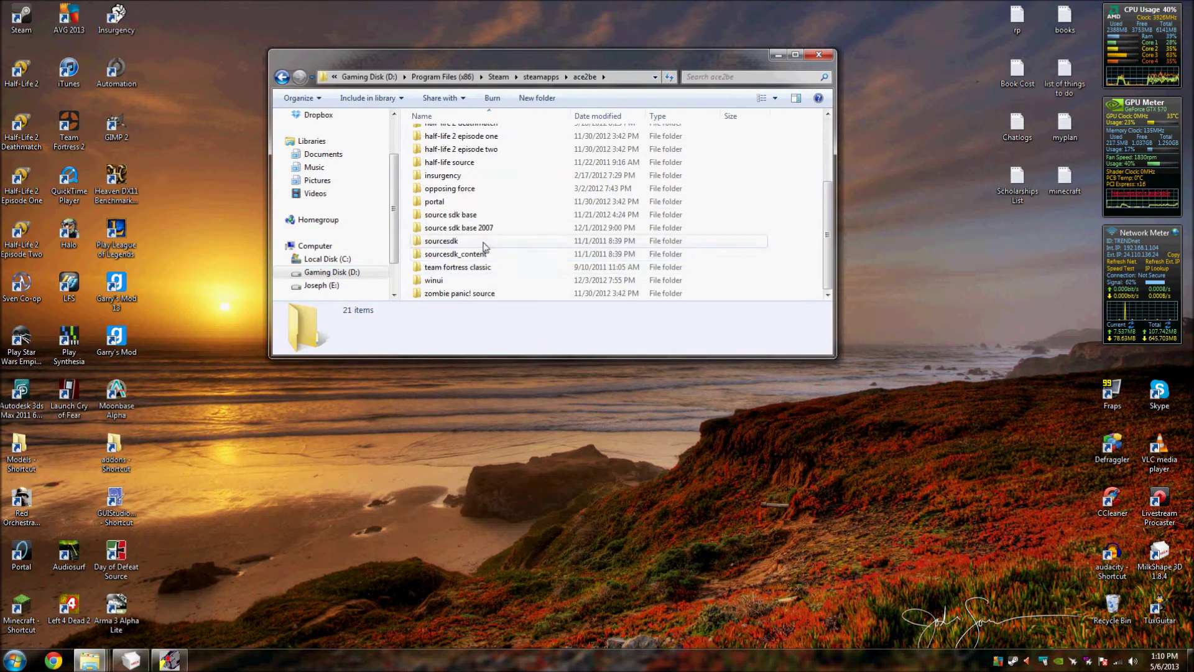
double_click(483, 246)
double_click(477, 132)
double_click(477, 132)
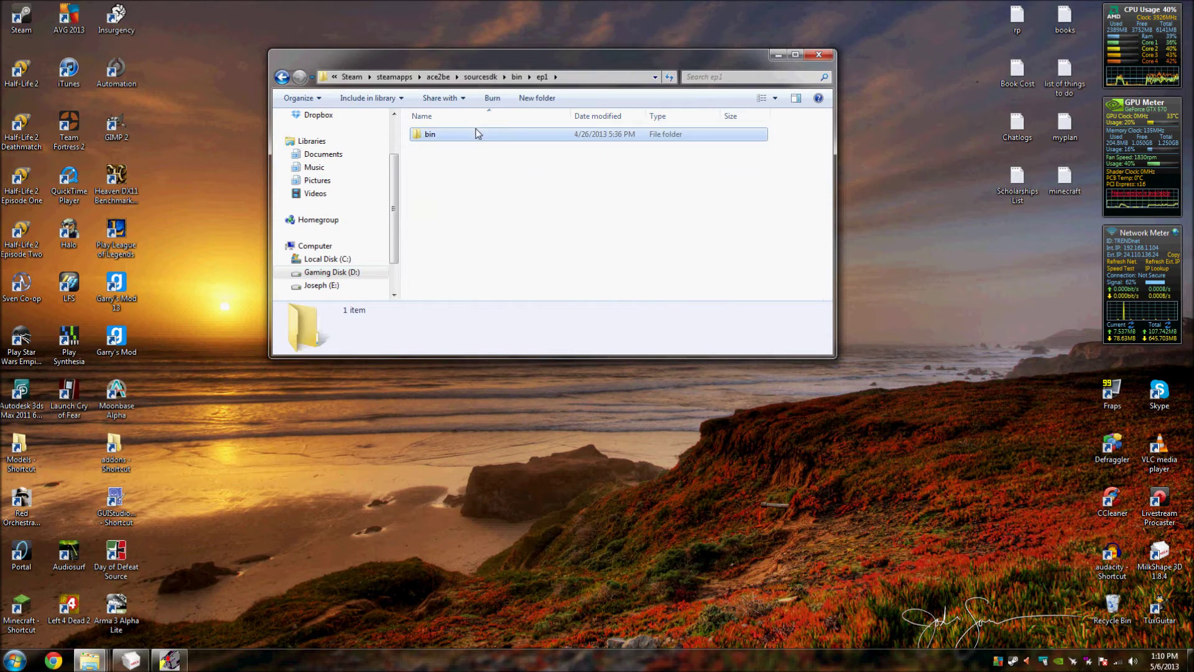
double_click(477, 134)
- Locate GUIStudioMDL and then the mdldecompiler application in the ep1 bin listing
scroll(518, 213, down, 5)
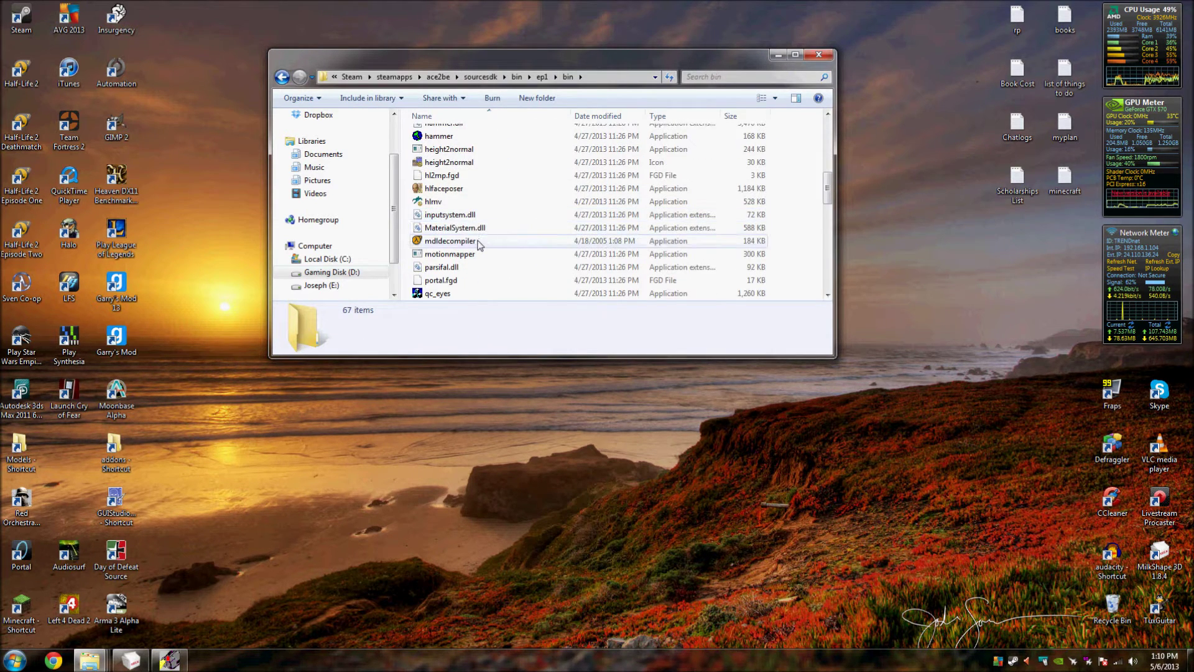
scroll(478, 245, up, 2)
click(464, 168)
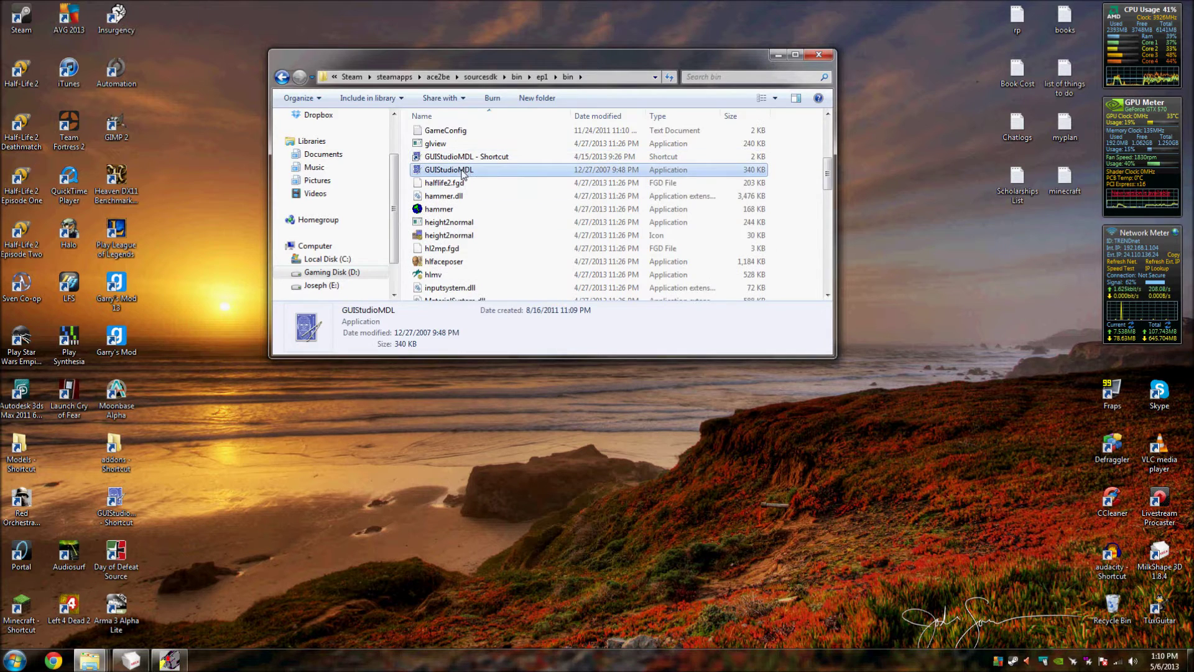
scroll(511, 221, down, 1)
scroll(509, 217, down, 3)
click(487, 164)
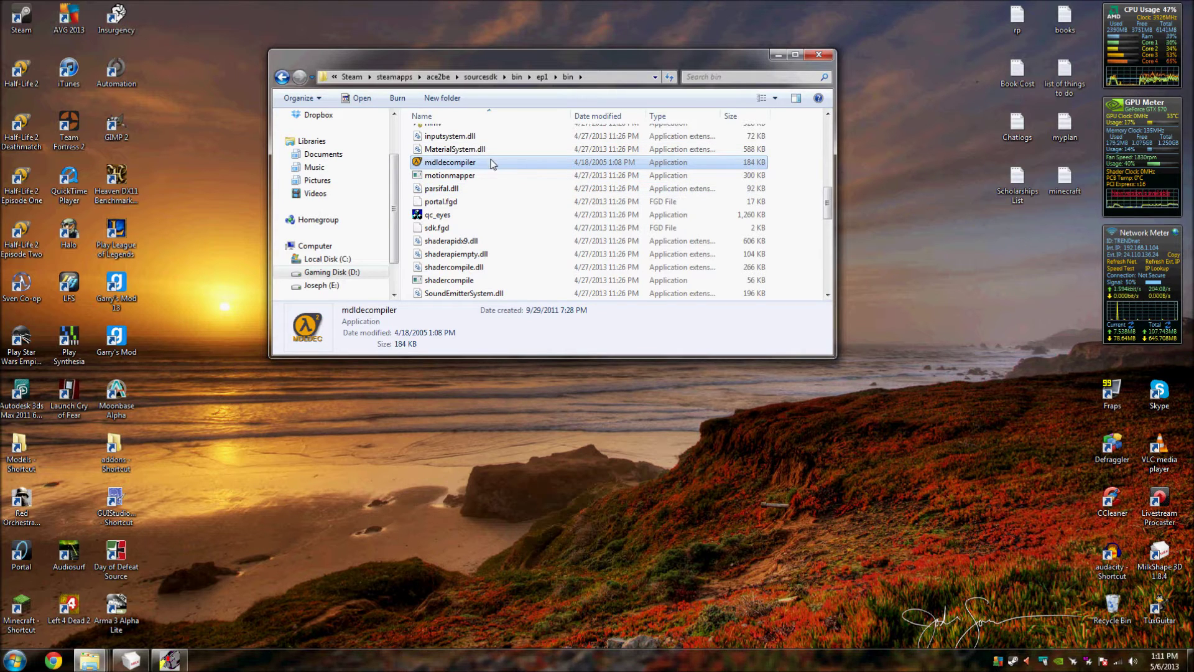
- Launch mdldecompiler and pick w_rif_aks74u.mdl from D:\Storage\Models\ins as the model file
double_click(490, 165)
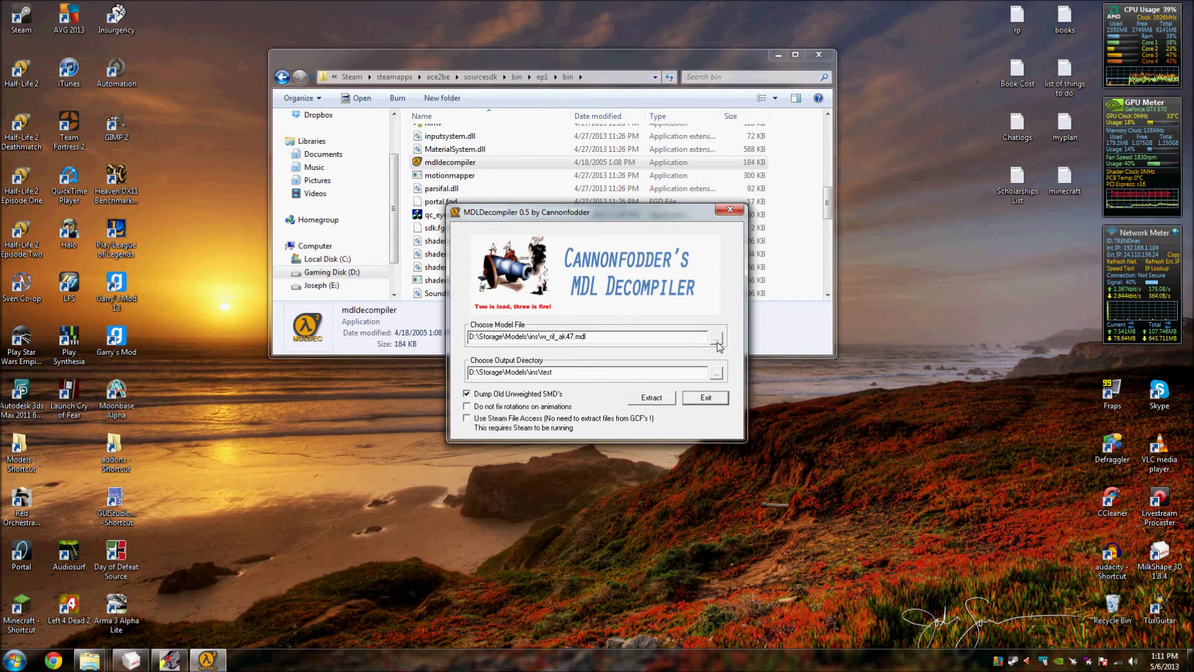
click(716, 341)
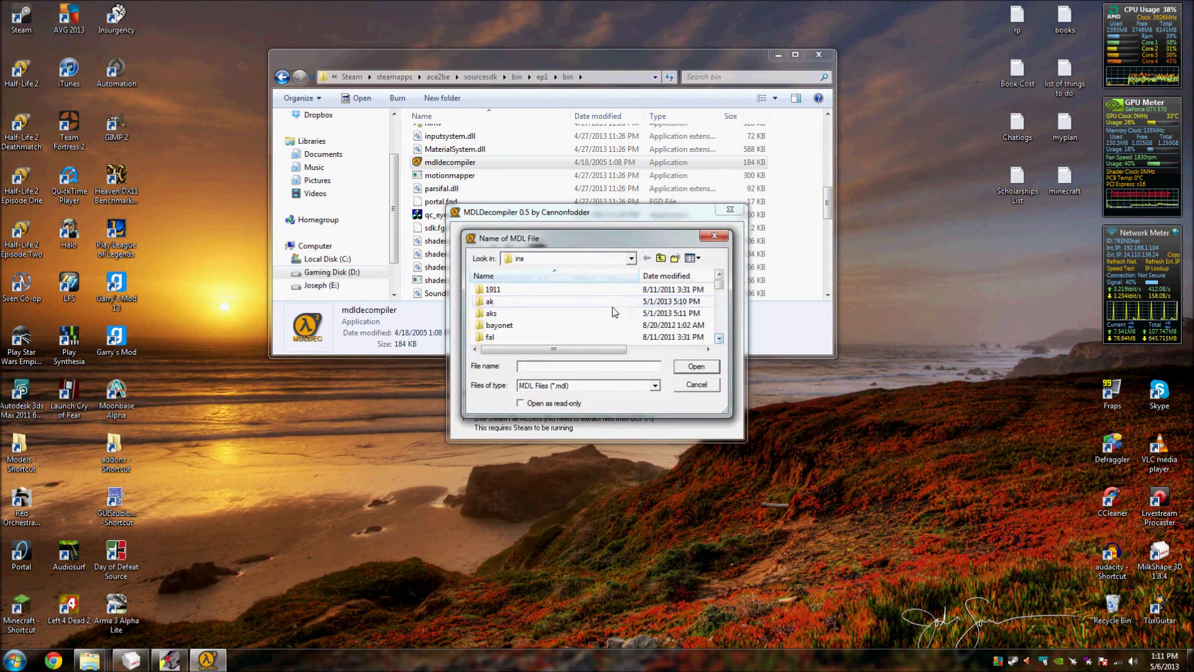
click(721, 290)
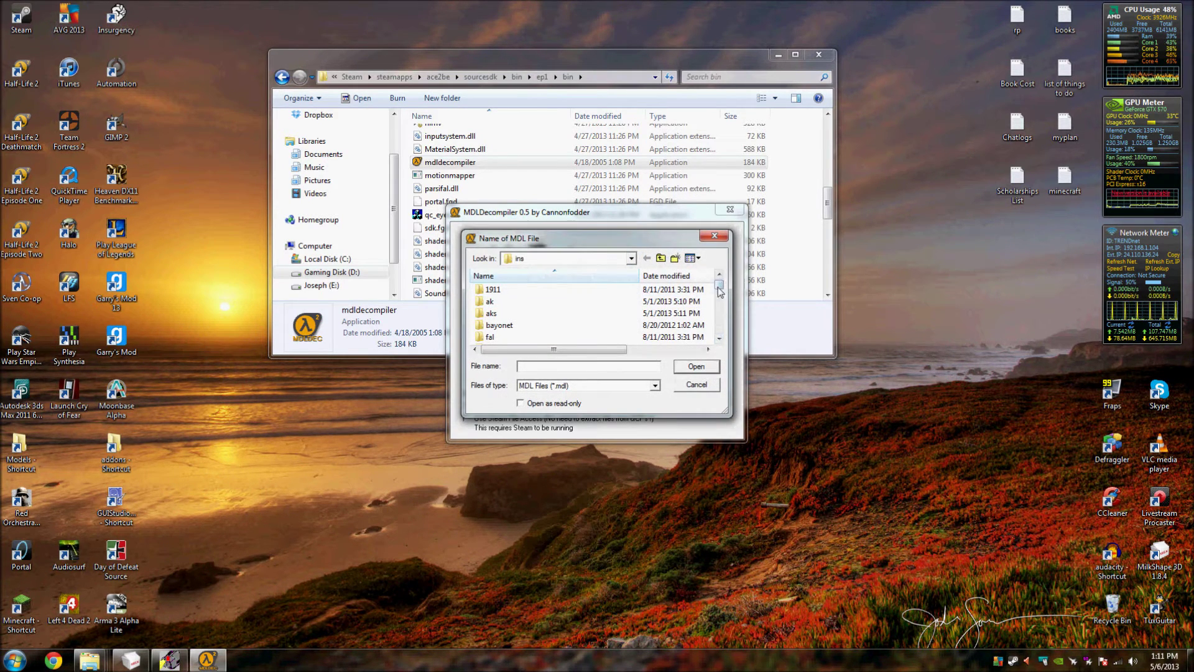
drag(720, 291, 720, 309)
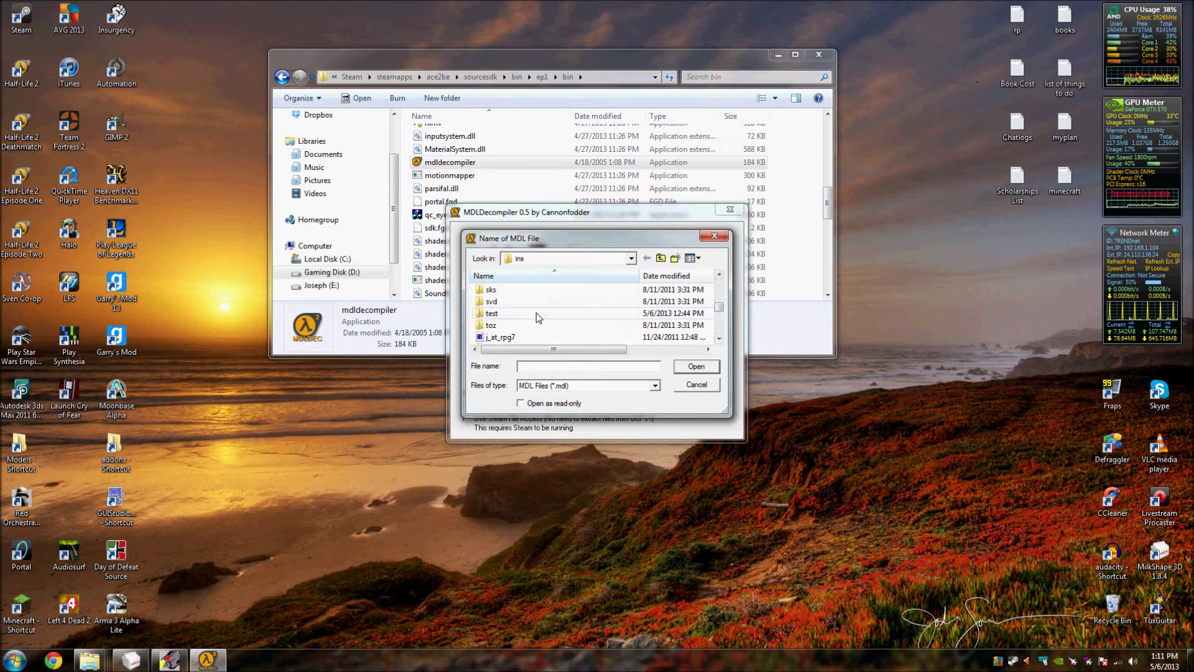
drag(719, 309, 720, 326)
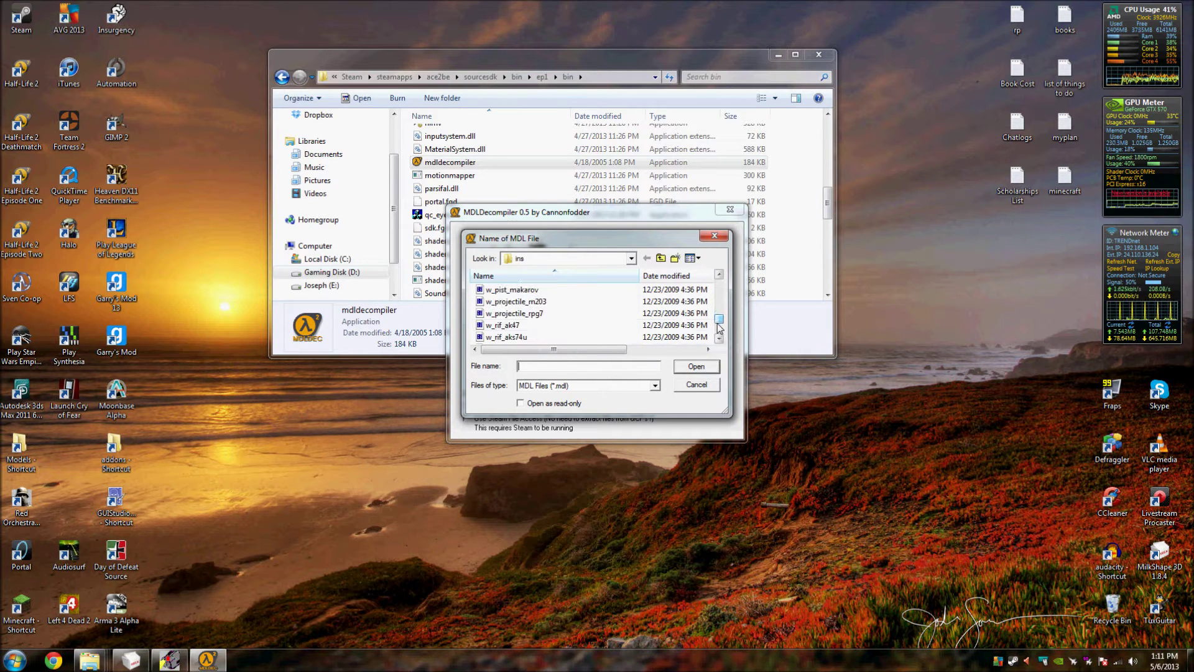
click(572, 336)
double_click(572, 337)
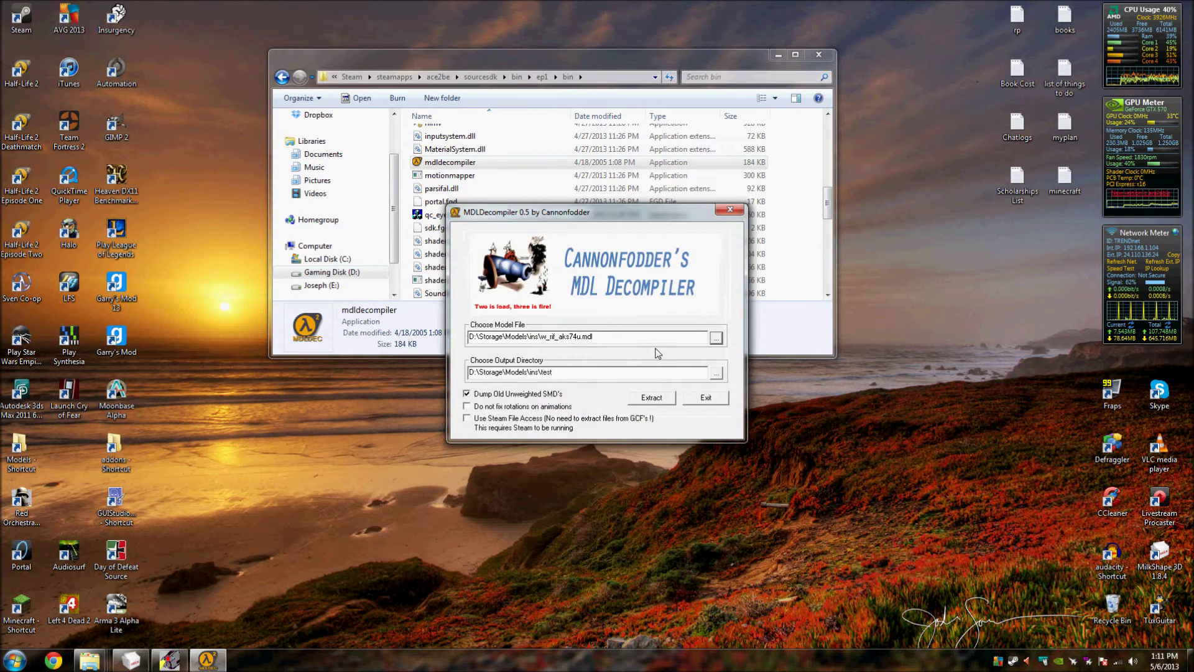
- Create a new aktest folder inside ins and set it as the output directory
click(716, 373)
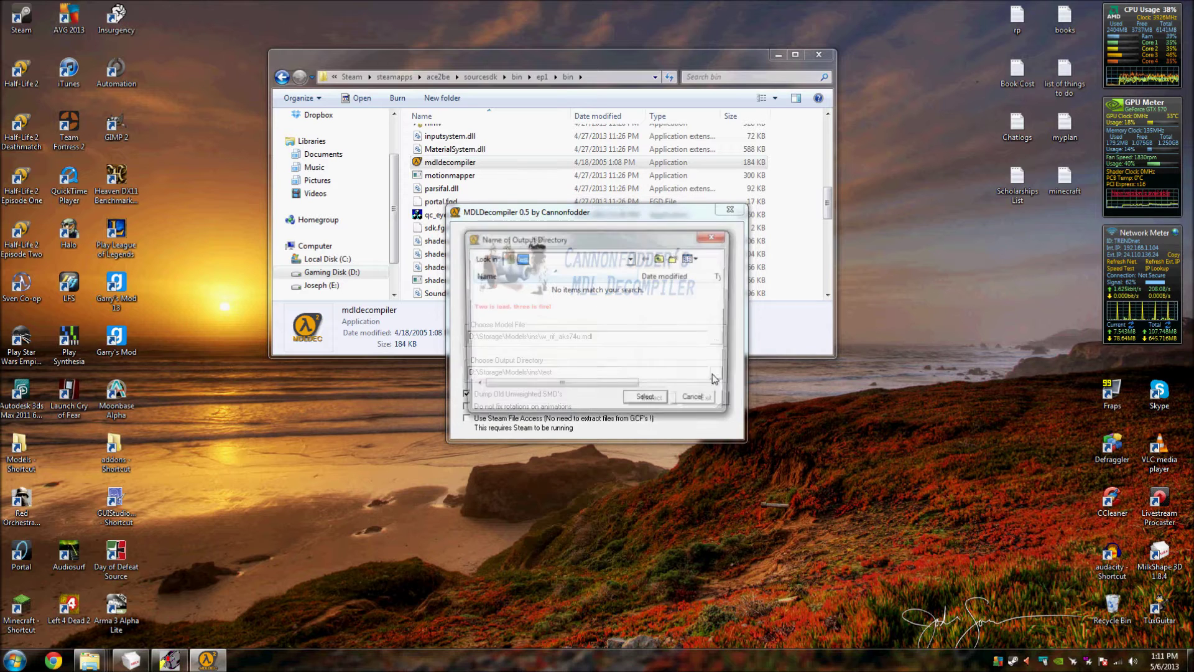
click(631, 258)
click(564, 370)
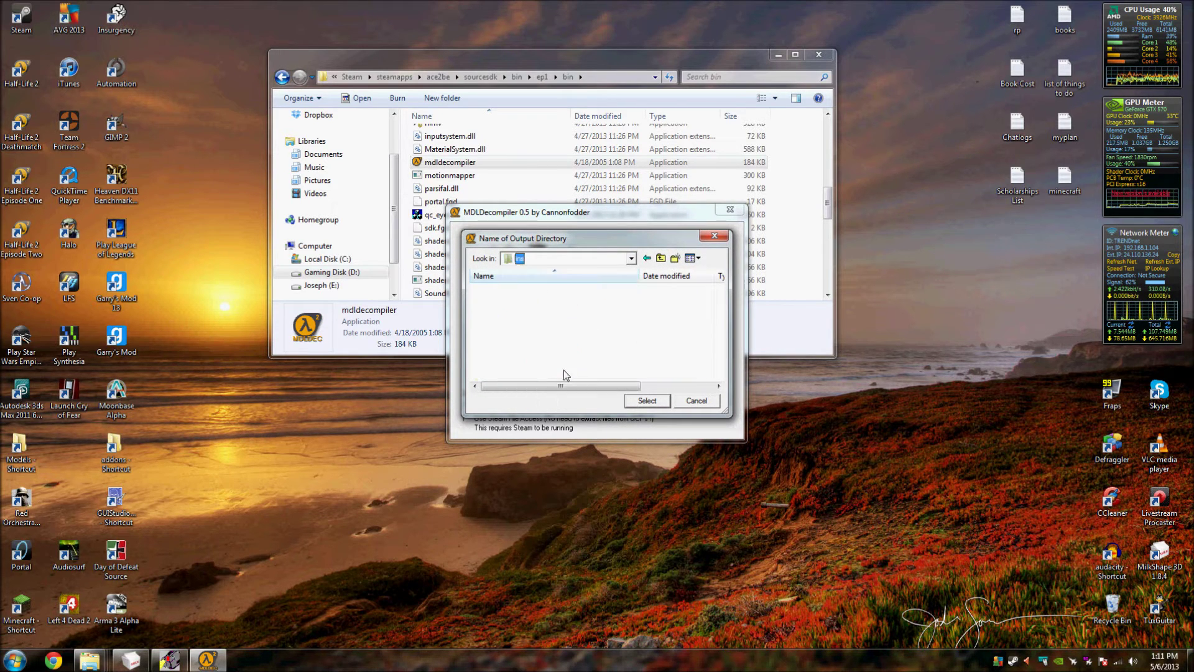
click(674, 258)
text(a)
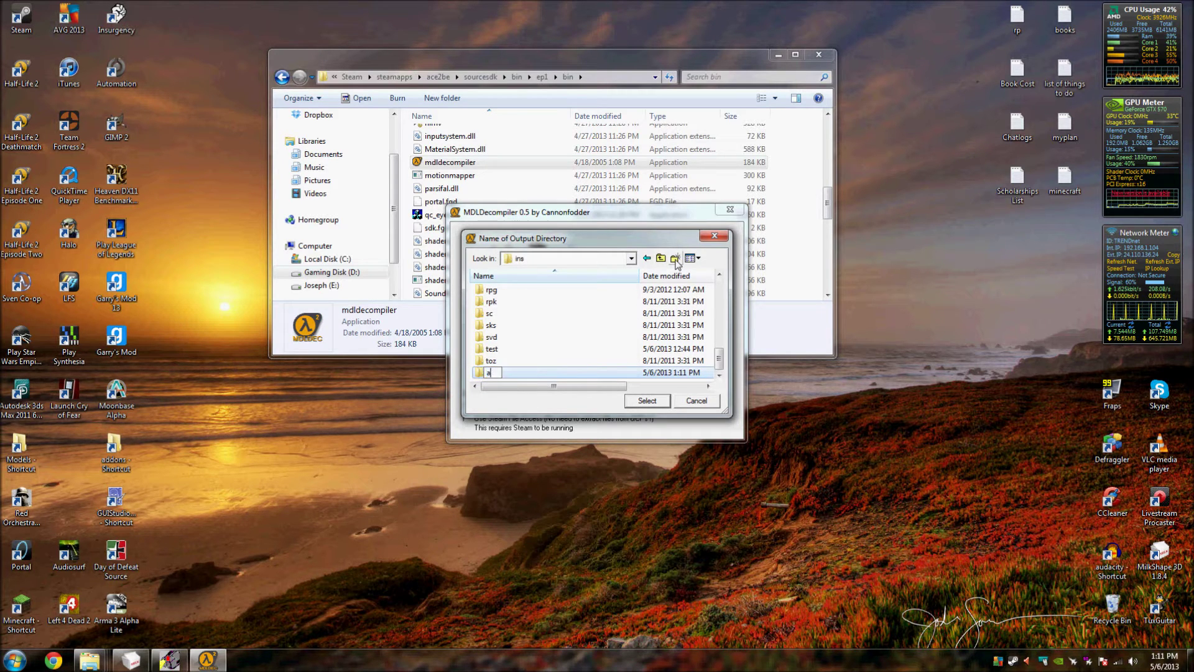
text(ktest)
key(Return)
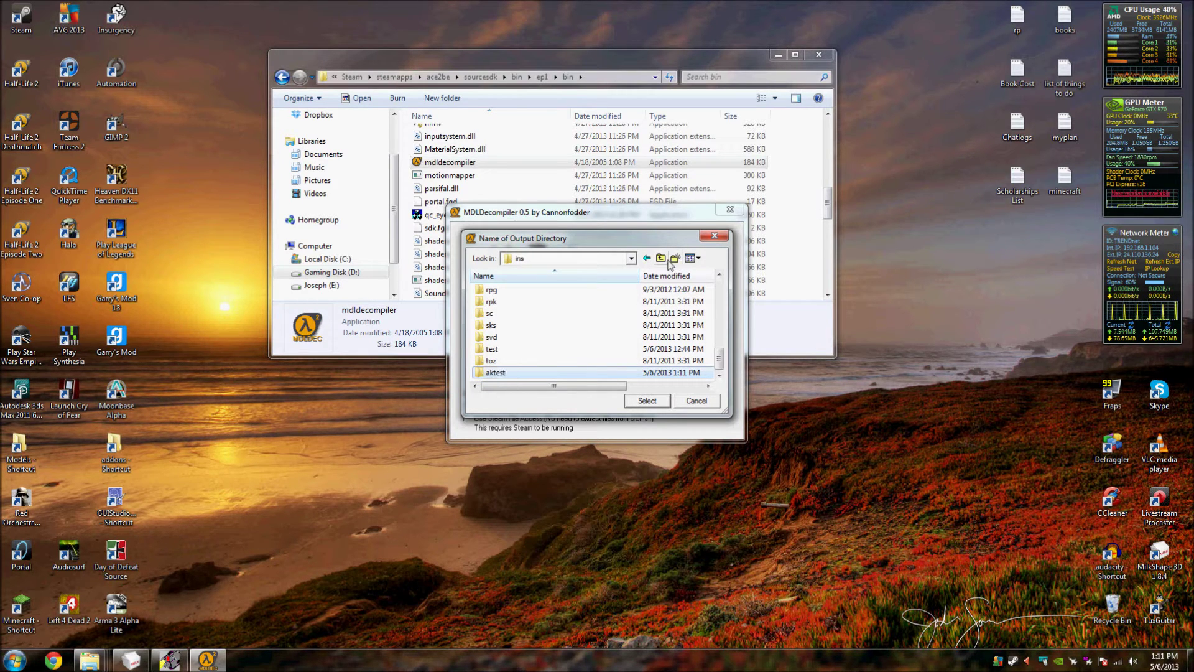
double_click(627, 373)
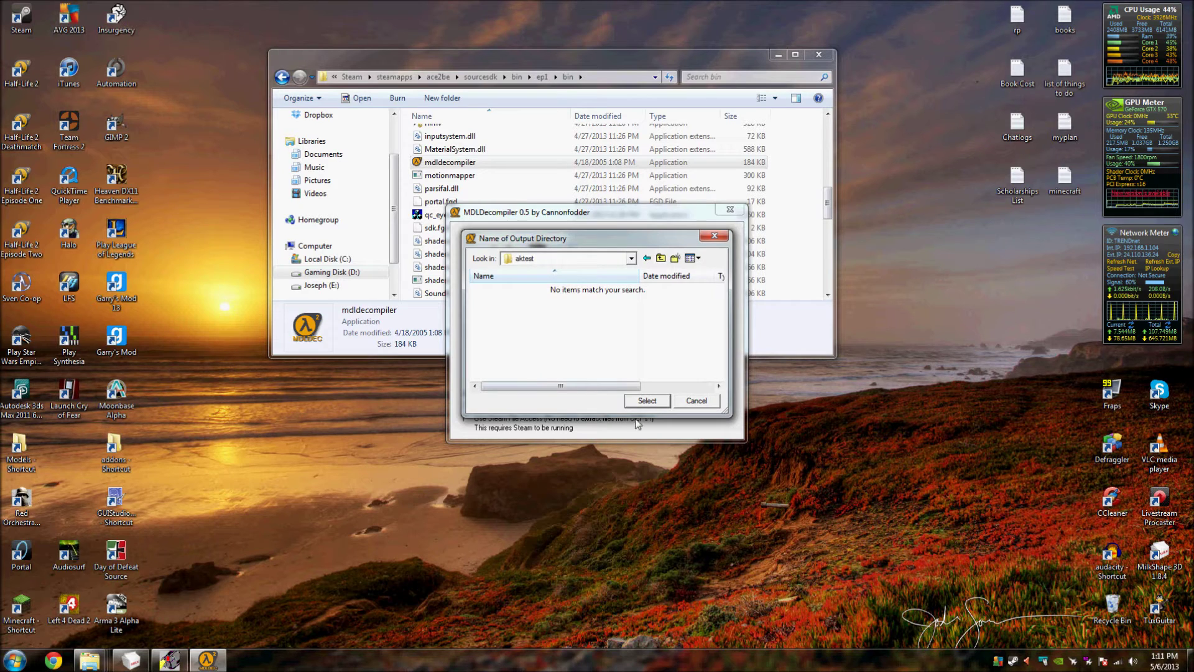
click(647, 400)
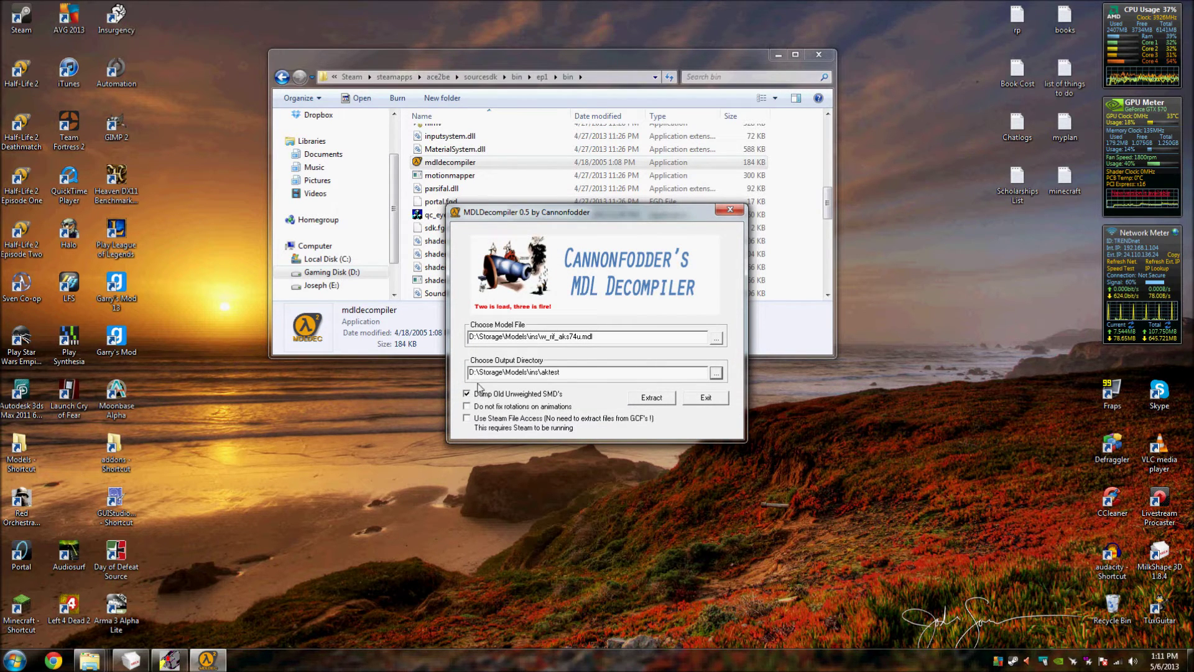
- Extract the AKS74u model and acknowledge both completion messages
click(650, 401)
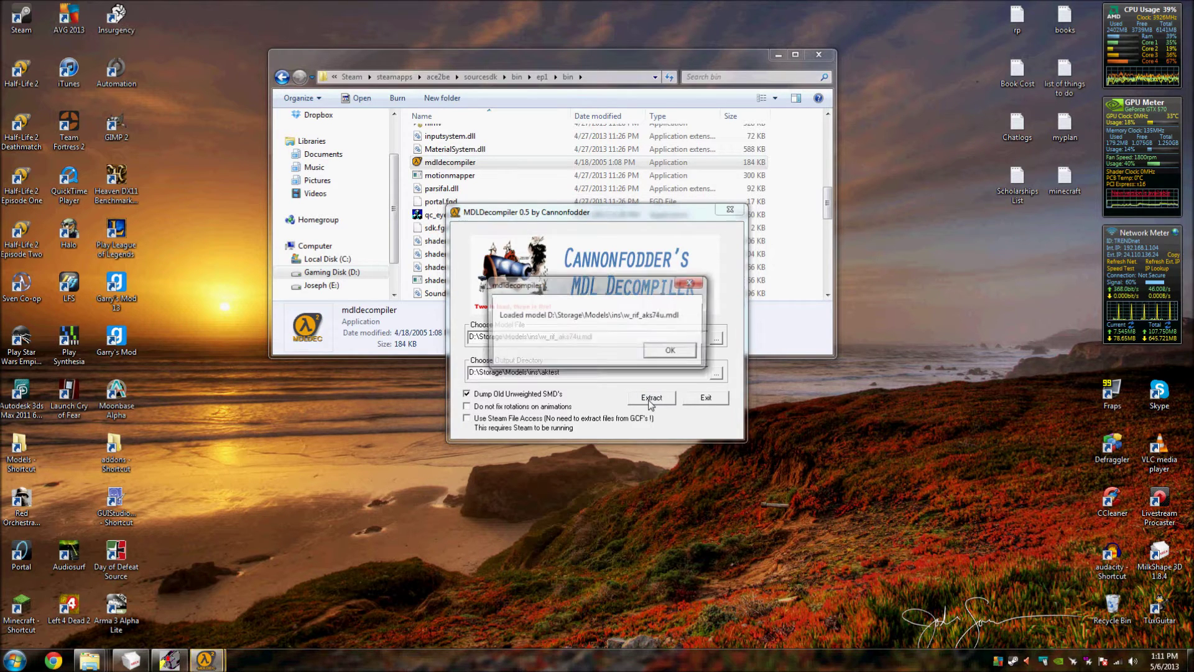
click(678, 352)
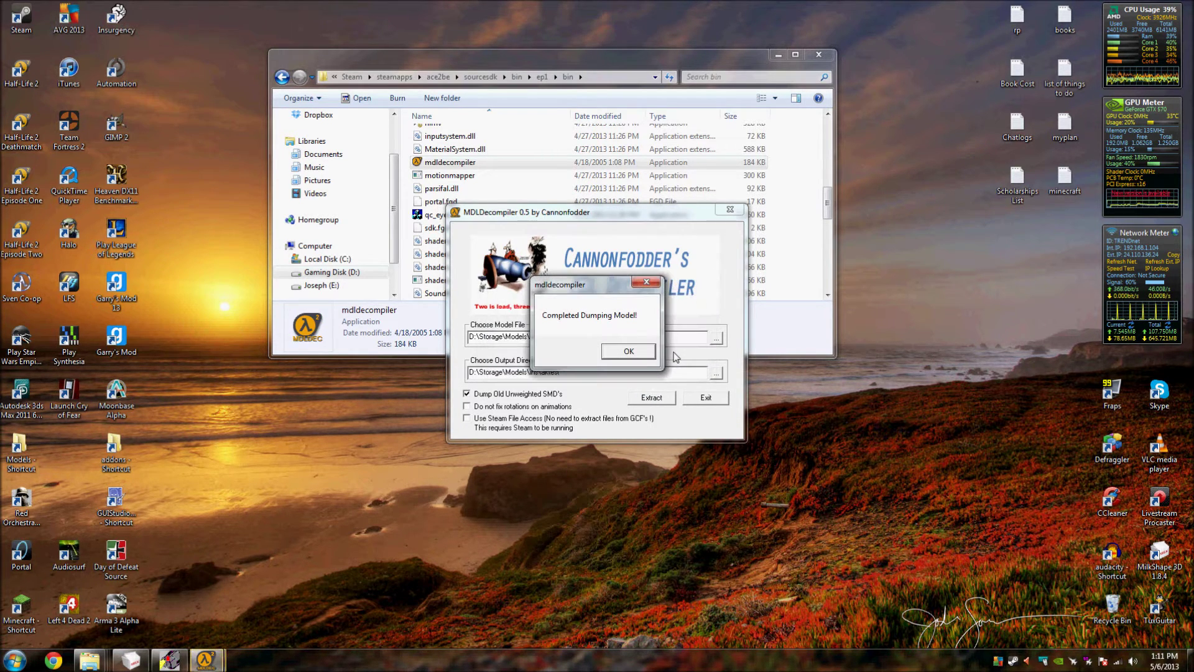
click(629, 352)
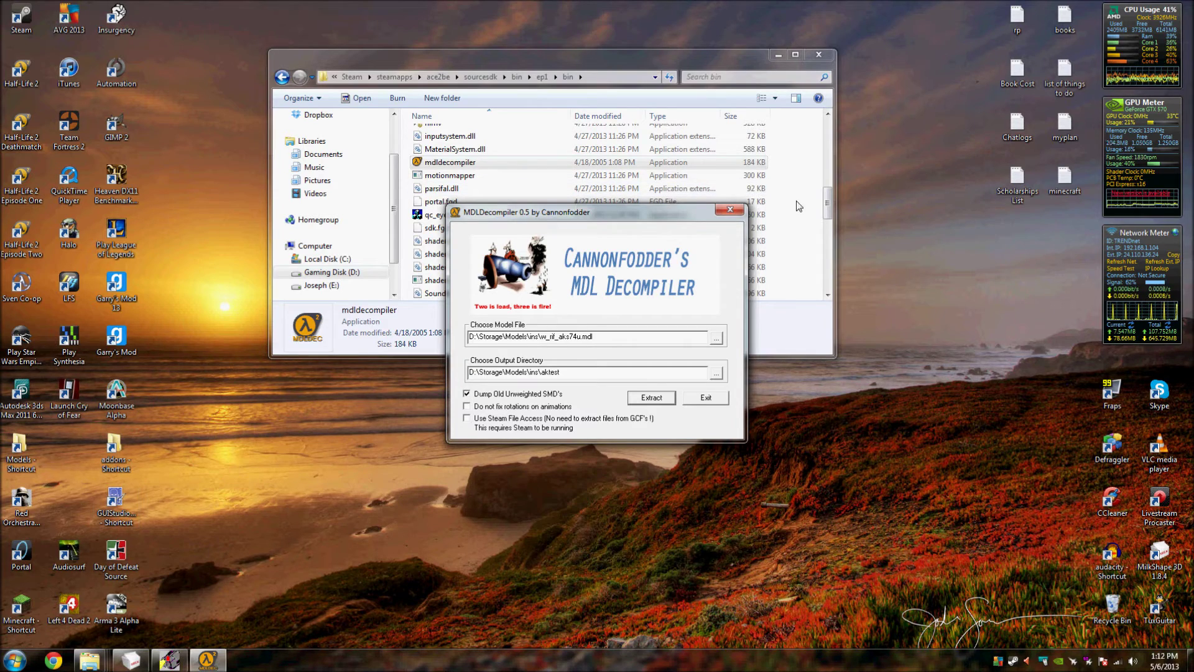
click(25, 465)
- Open Models > ins > aktest and move down to the mdldecompiler QC file
double_click(23, 465)
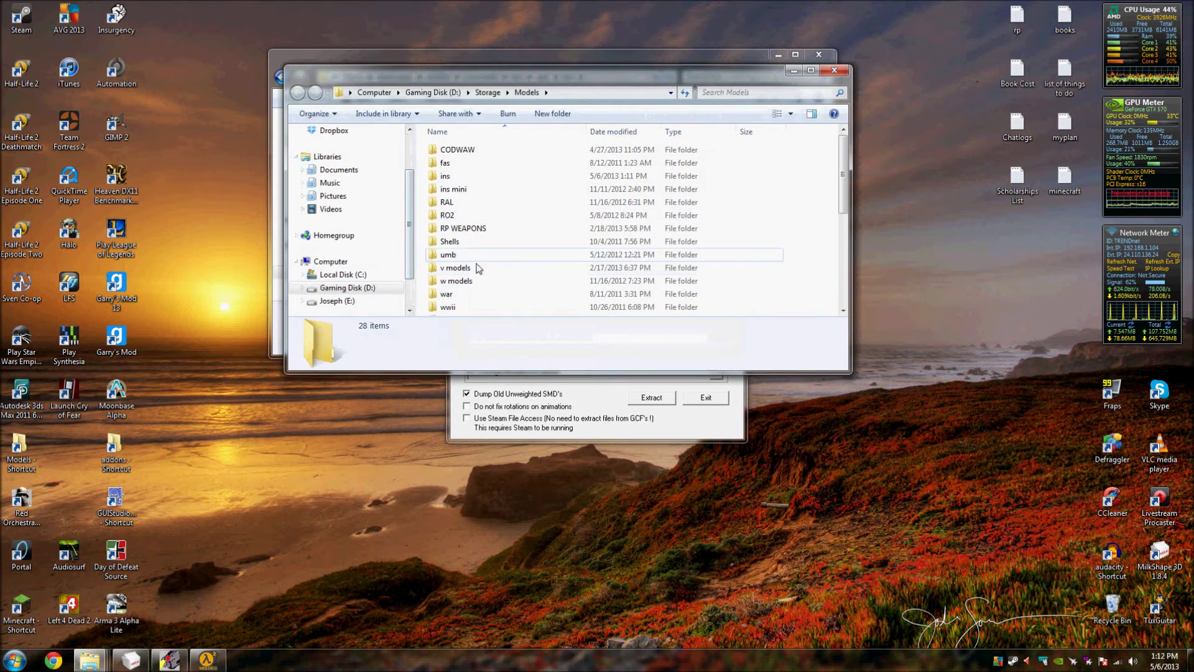
double_click(473, 177)
scroll(532, 249, down, 10)
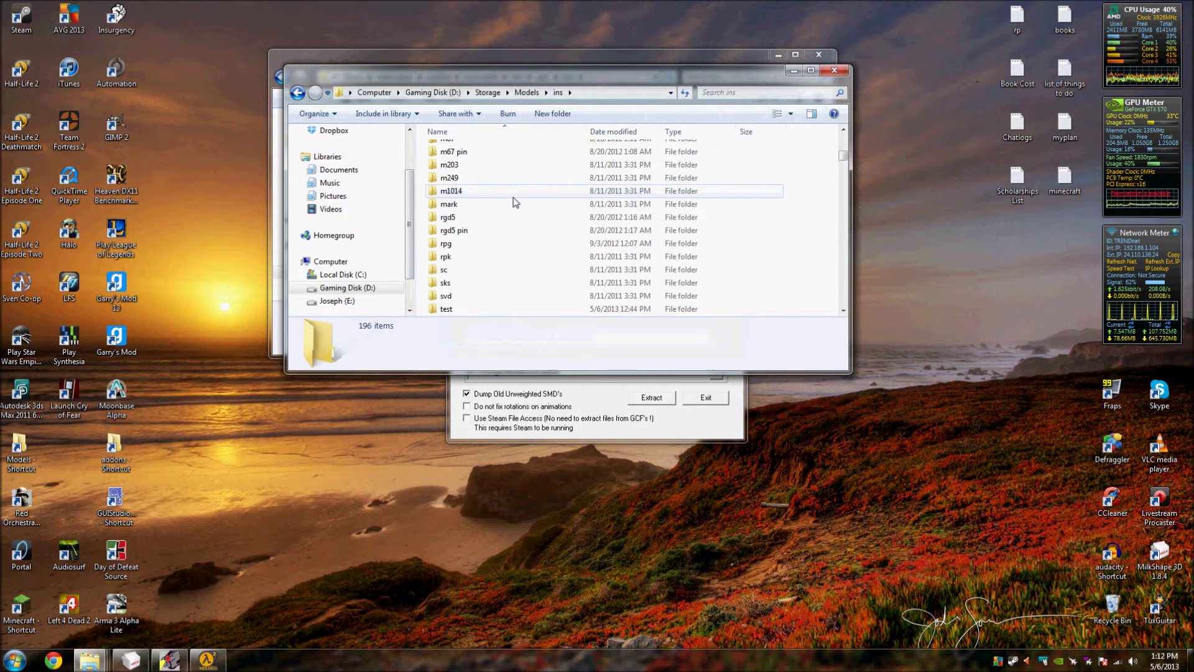
scroll(532, 249, up, 10)
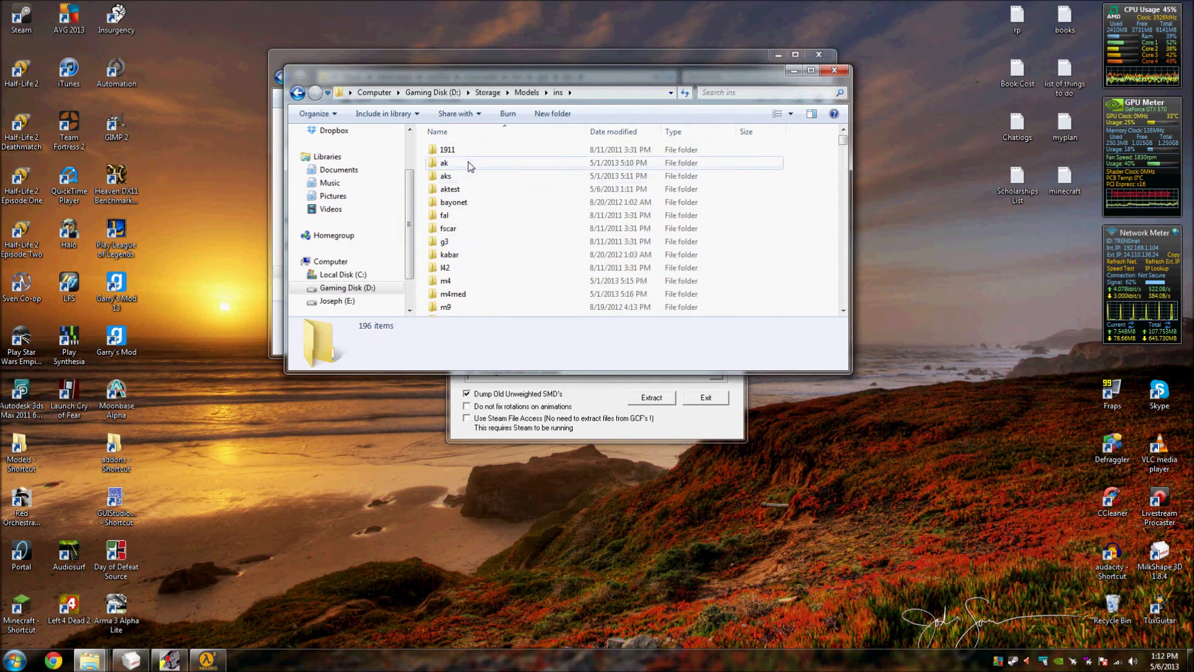
double_click(454, 189)
key(Down)
key(Down)
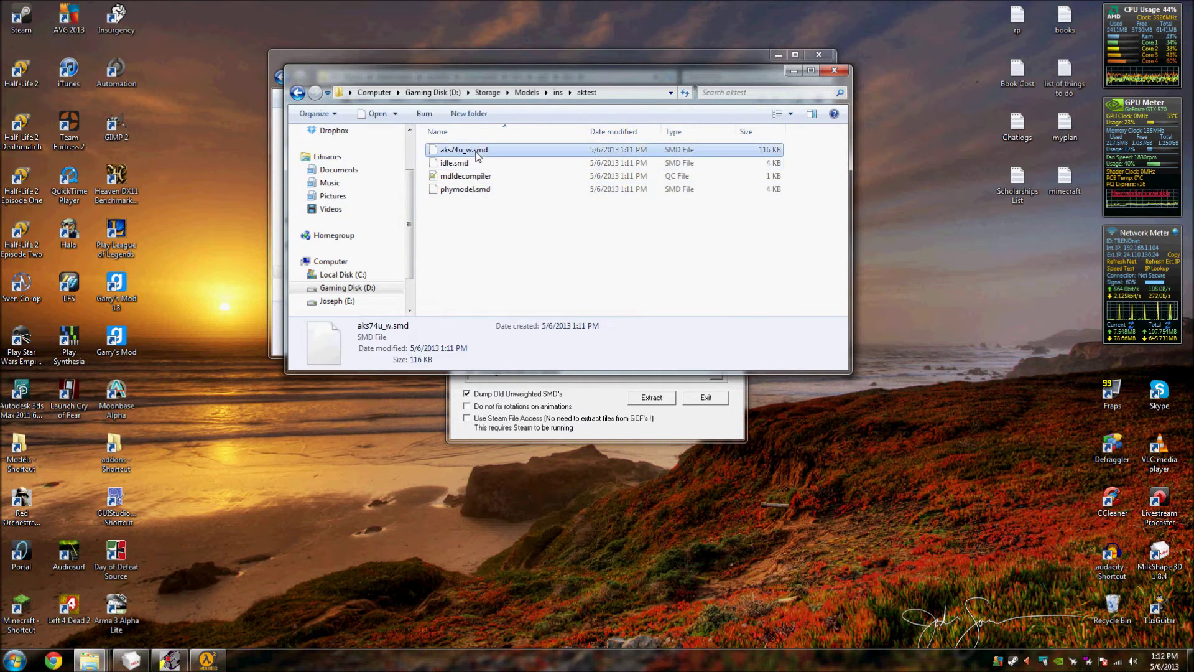
key(Down)
click(467, 176)
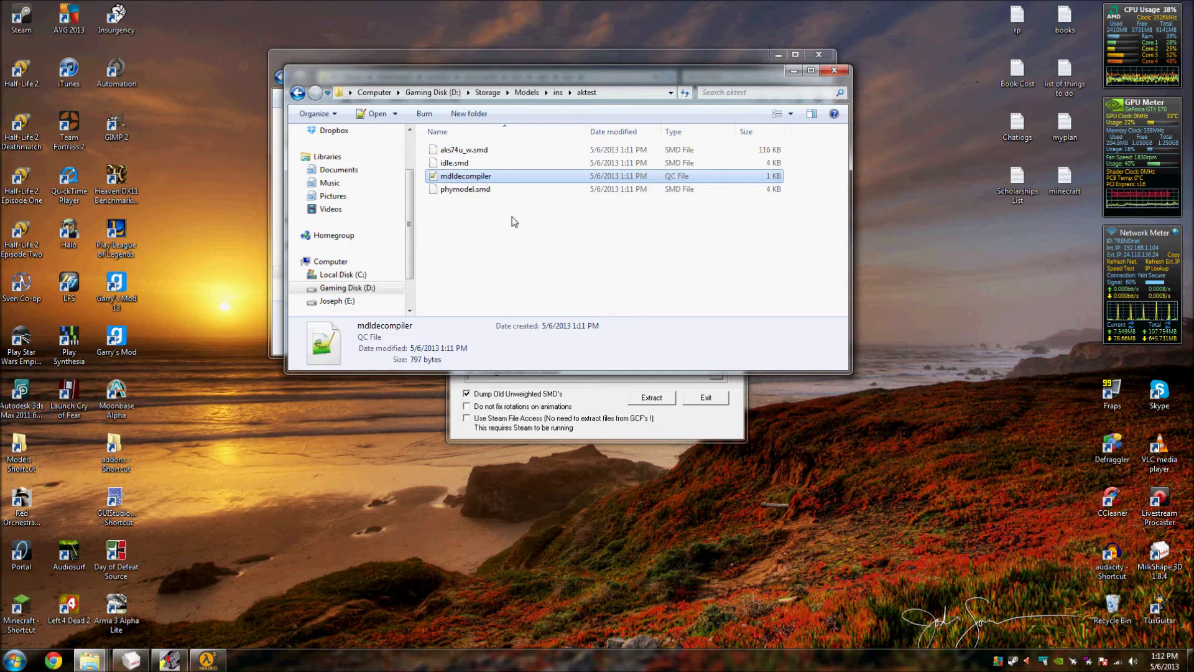
- Go back to the ins folder and look over files like w_at_rpg7.vvd and j_at_rpg7.sw
click(558, 92)
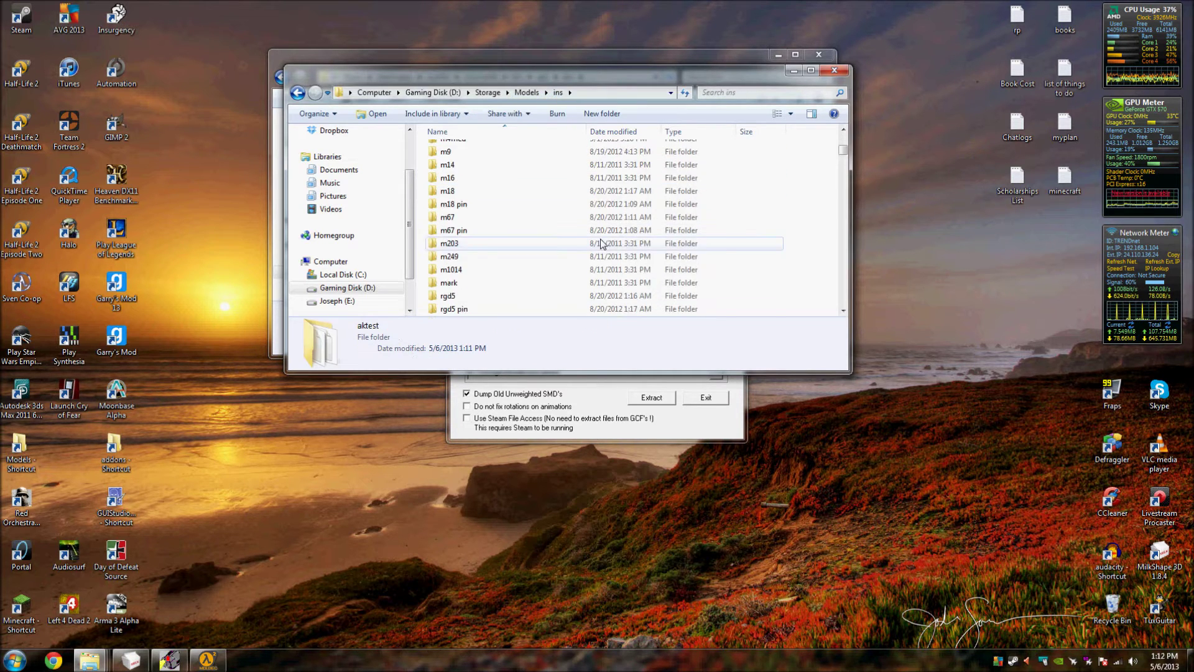
scroll(593, 249, down, 10)
scroll(553, 243, up, 4)
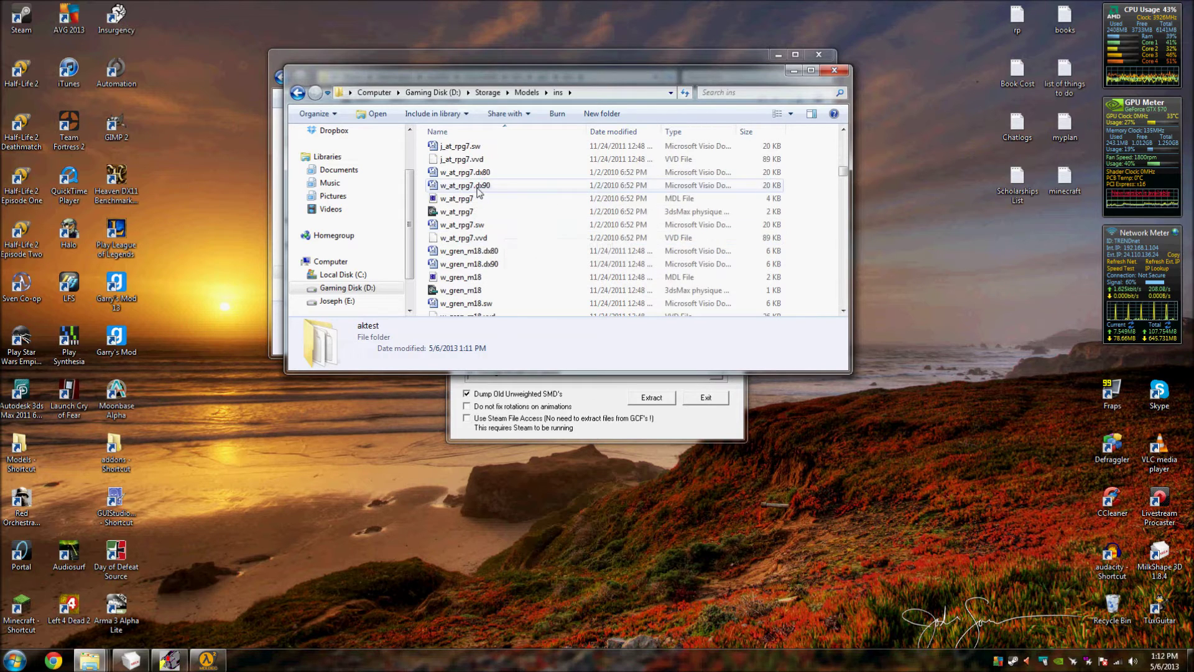
scroll(487, 176, down, 1)
click(482, 211)
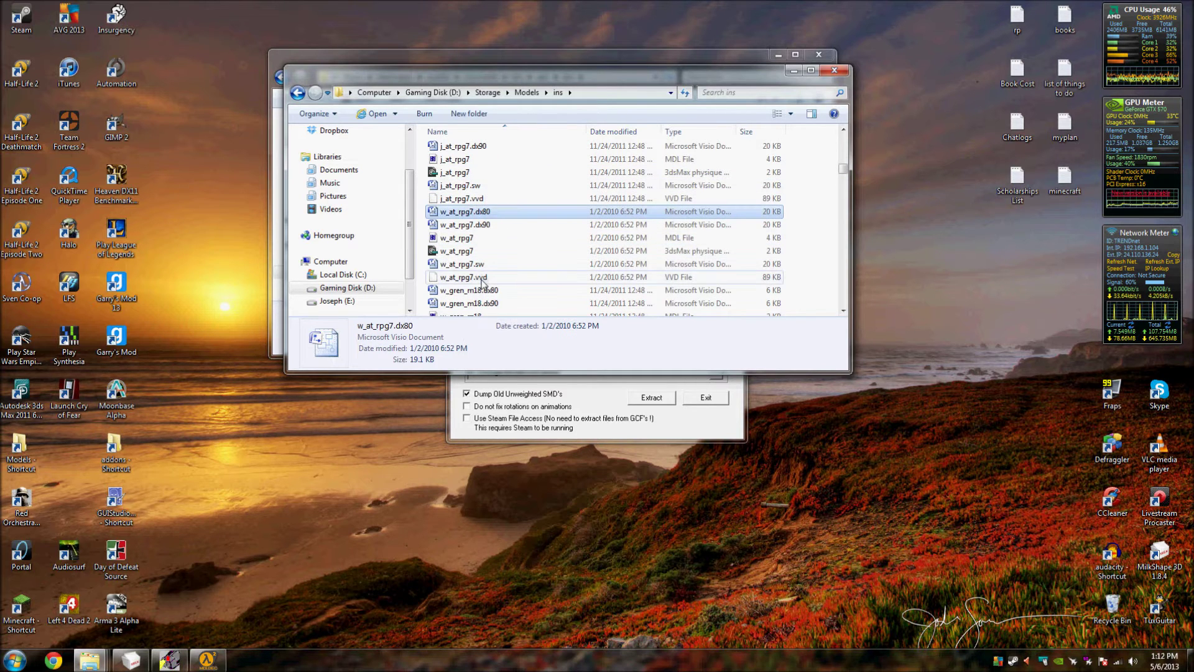
scroll(480, 275, up, 2)
click(536, 181)
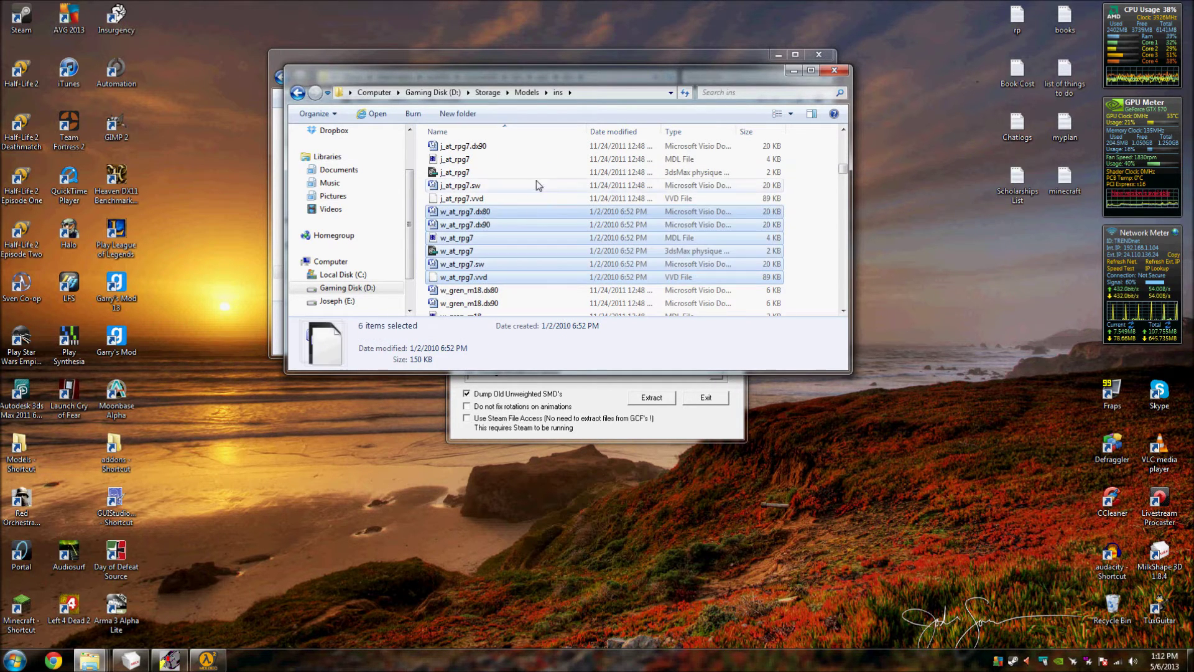
scroll(536, 181, up, 5)
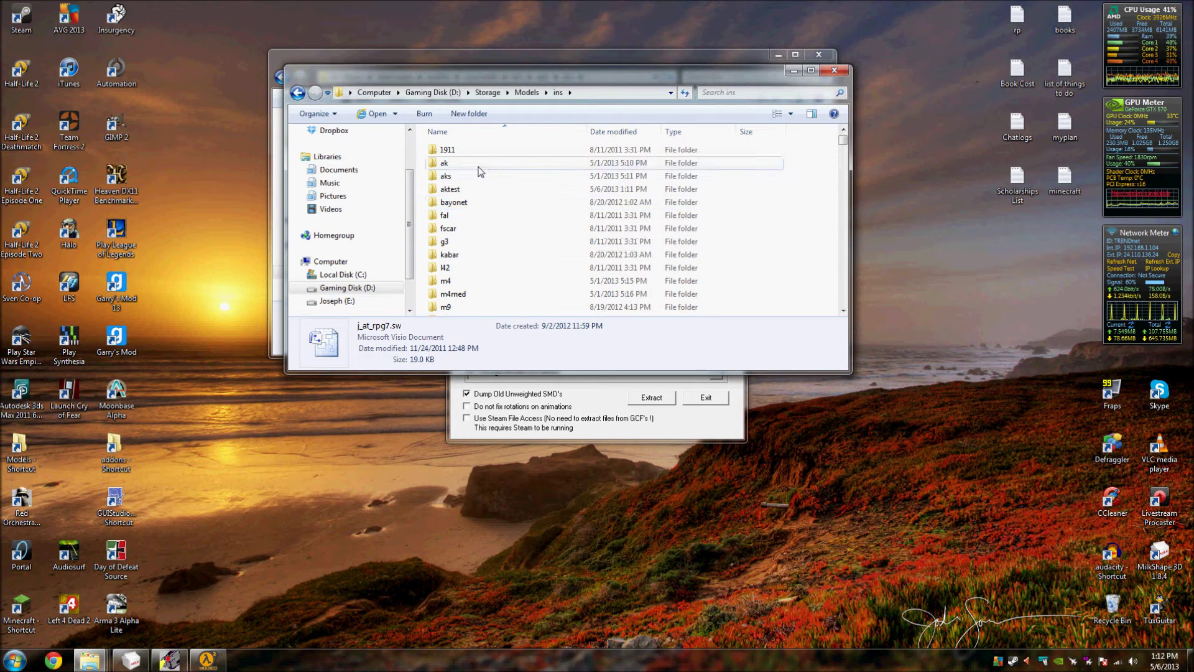
click(477, 163)
- Reopen aktest and inspect aks74u_w.smd, idle.smd, phymodel.smd and the mdldecompiler QC file
double_click(479, 189)
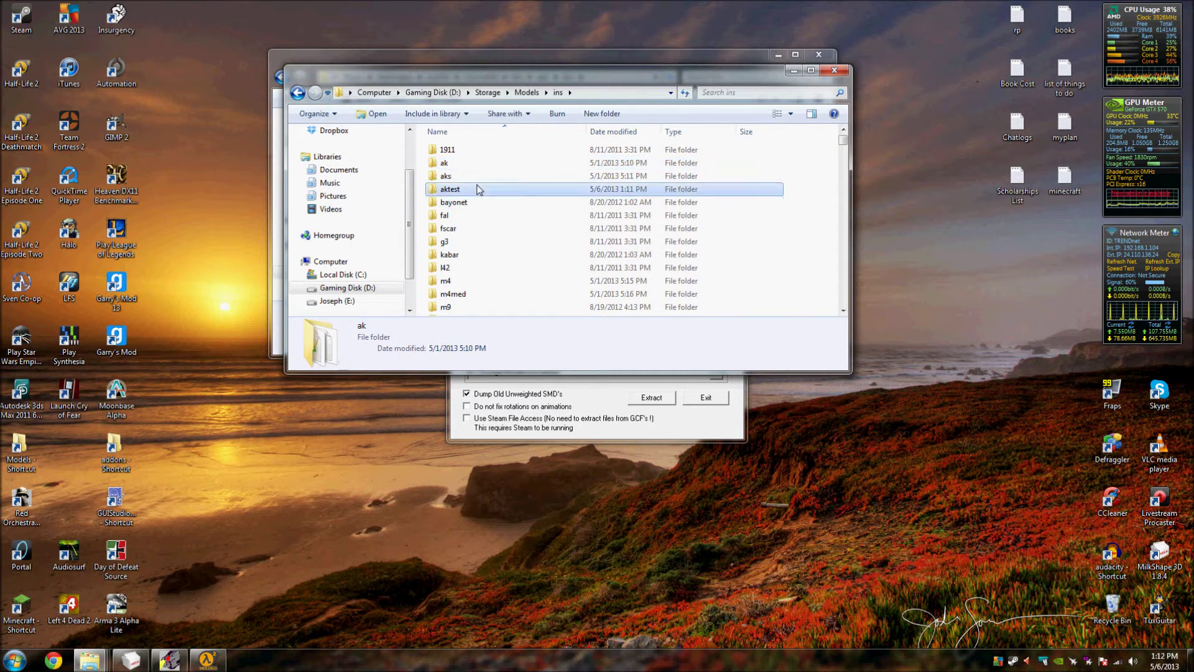
click(488, 155)
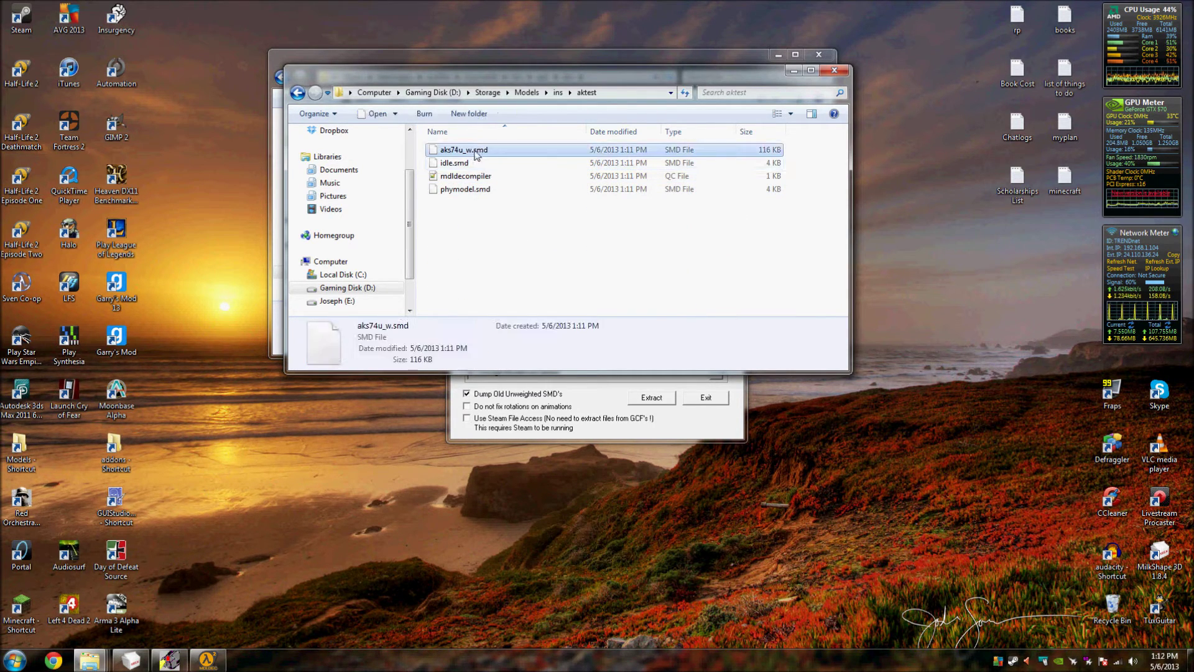
click(475, 163)
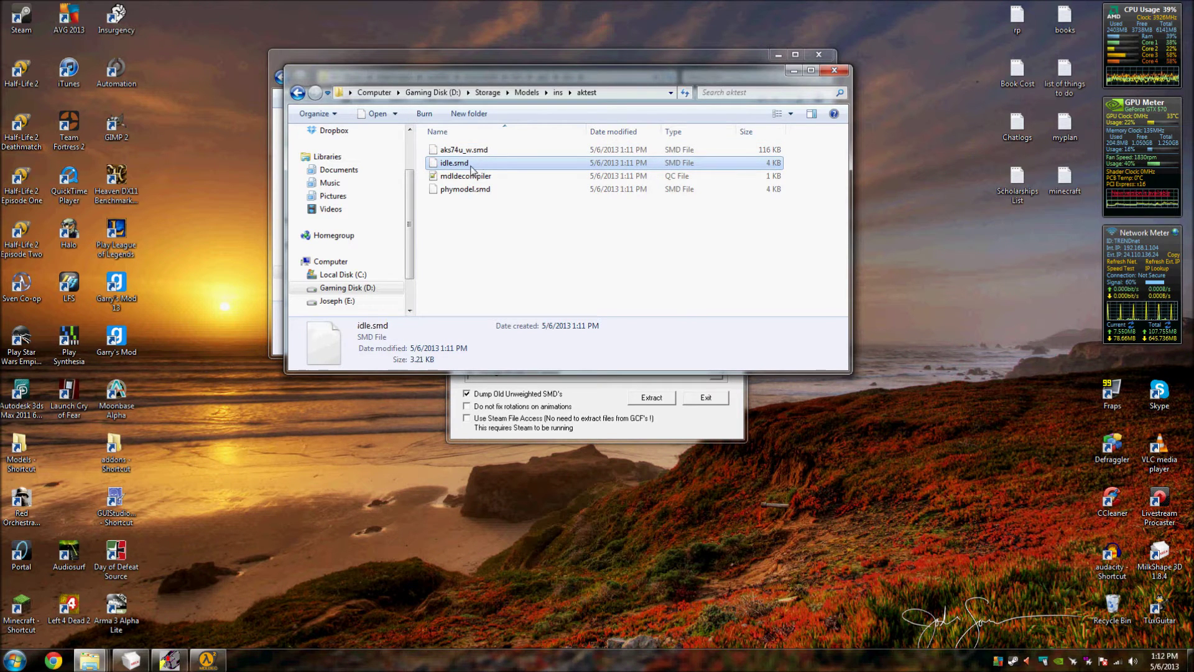
click(471, 151)
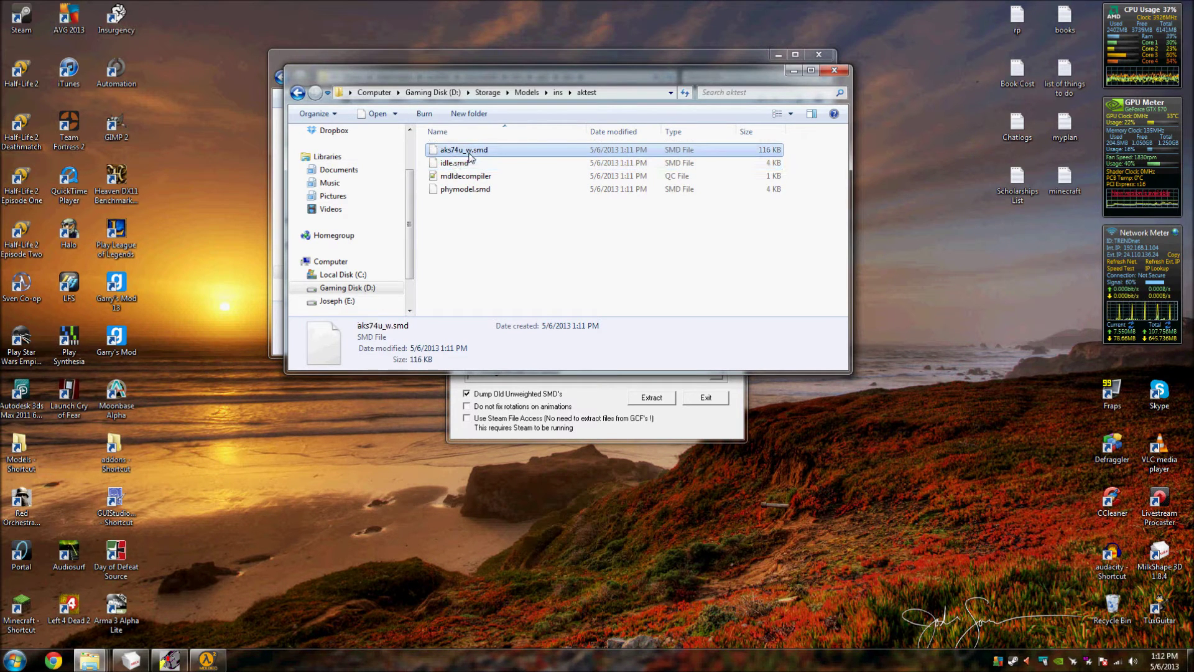
click(471, 191)
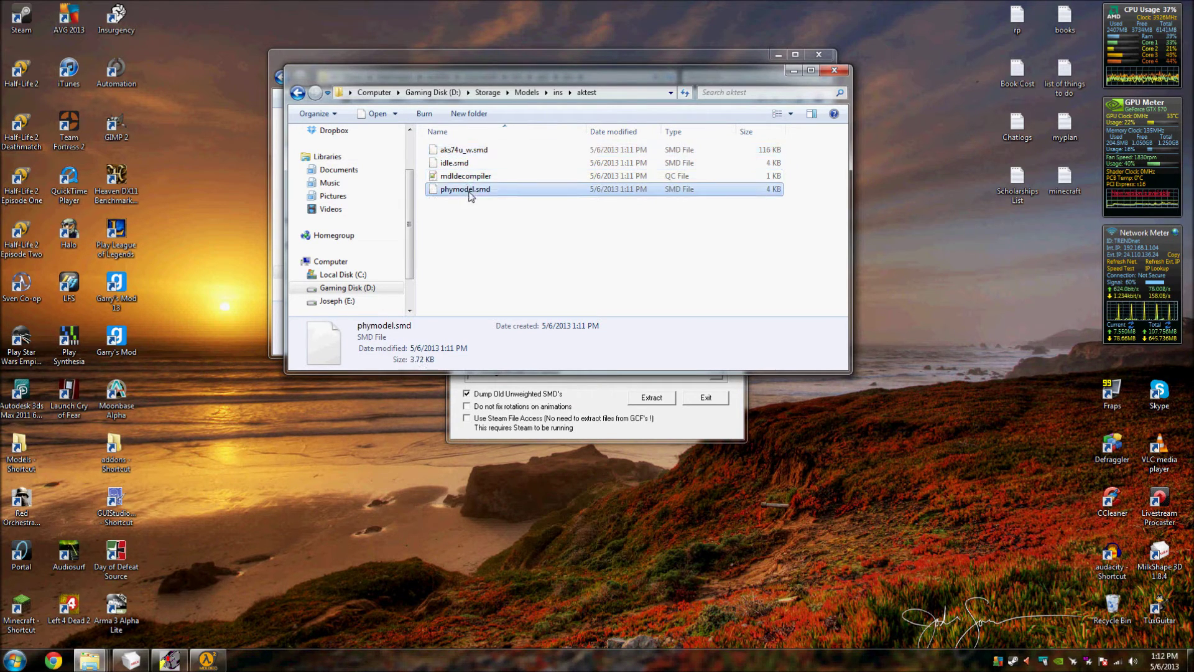
click(477, 151)
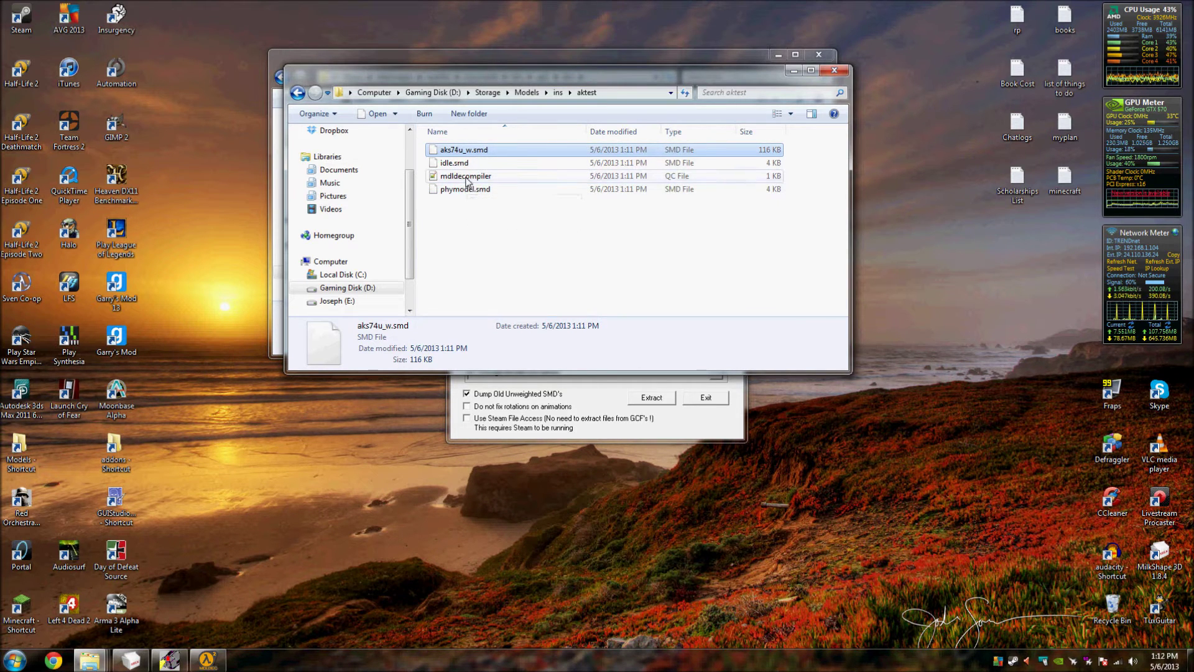
click(471, 177)
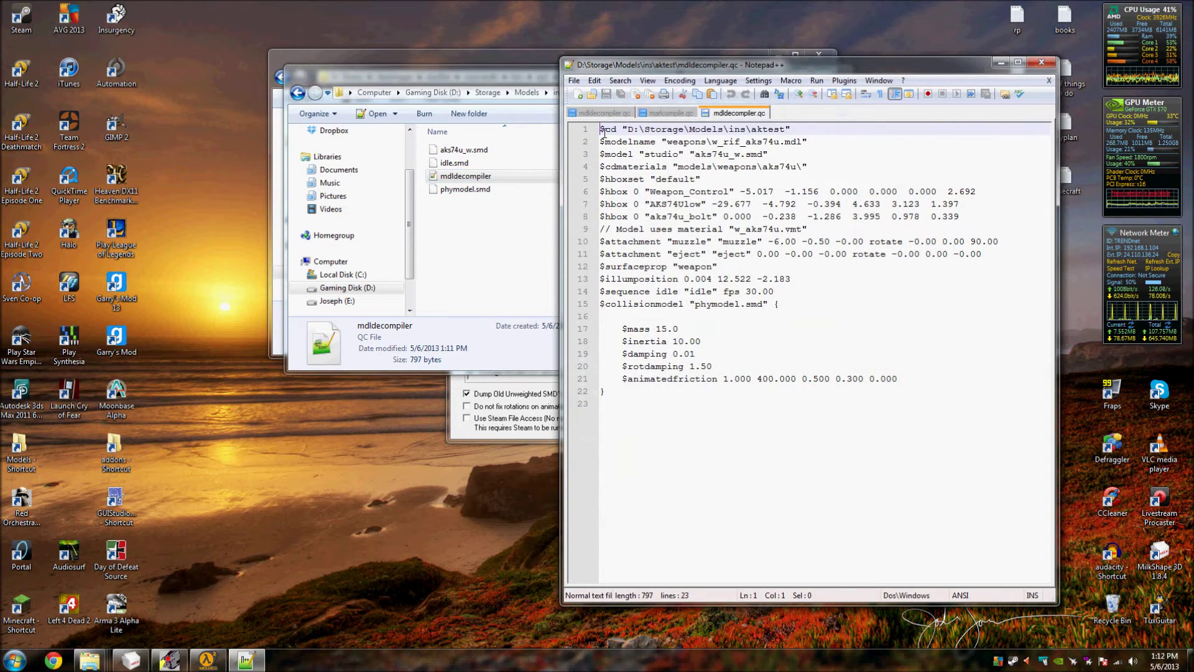
drag(601, 129, 681, 397)
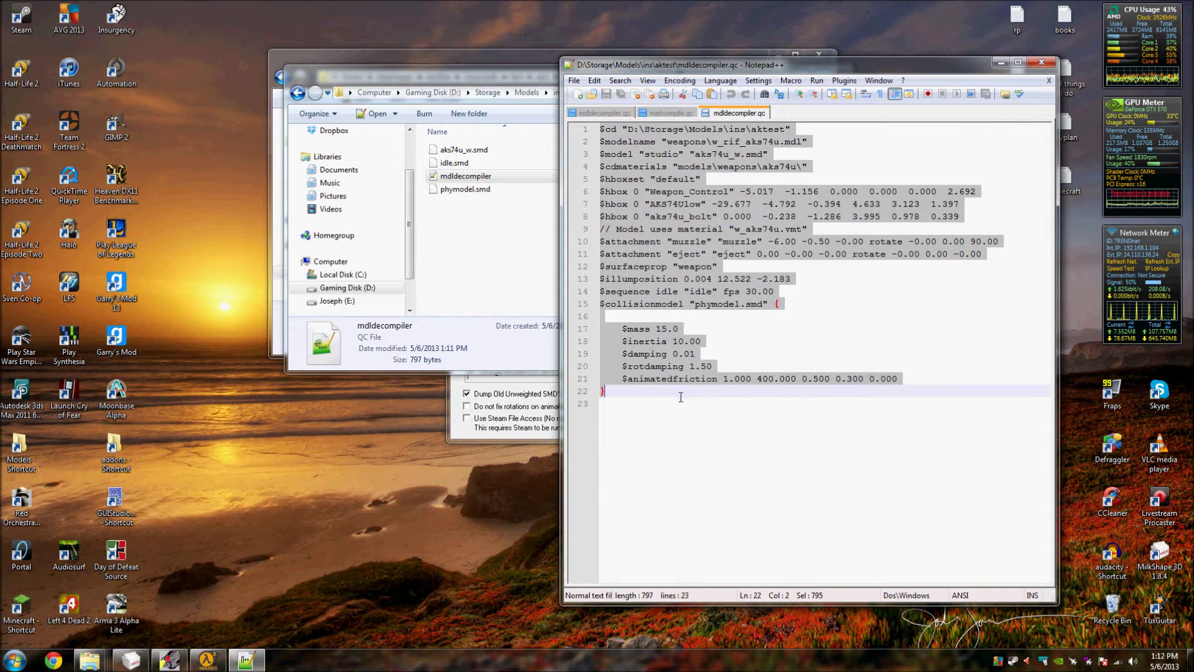
click(691, 409)
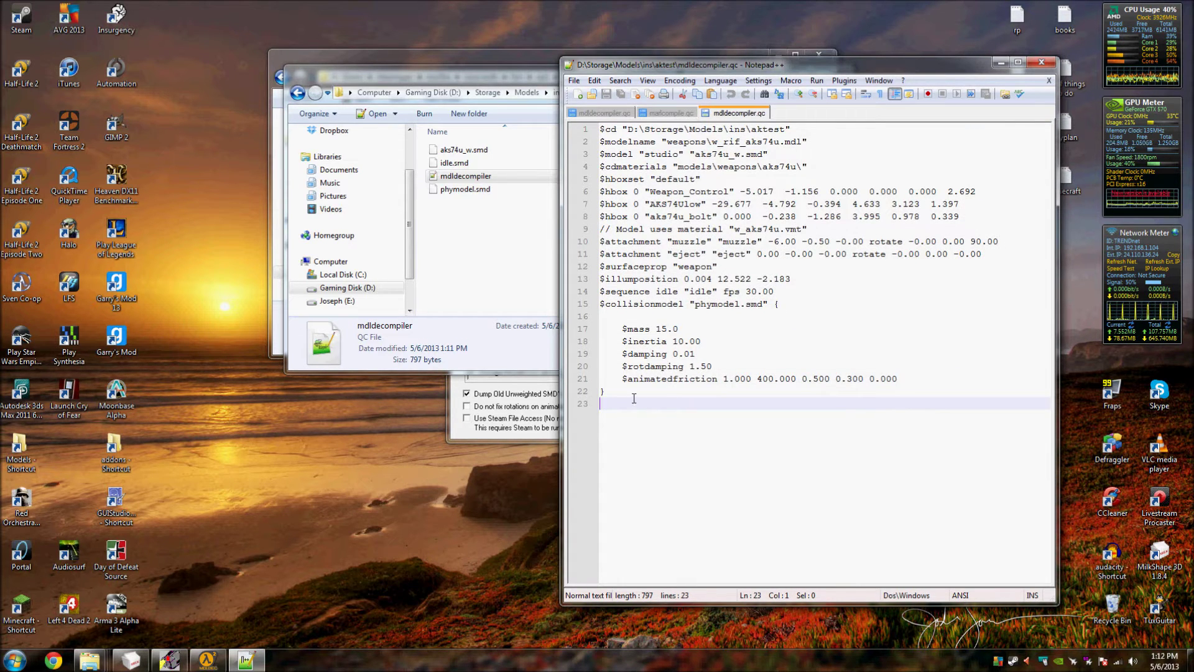
key(shift+Up)
key(shift+Up)
key(shift+Up)
key(shift+Up)
key(shift+Up)
key(shift+Up)
key(shift+Up)
key(shift+Up)
key(shift+Up)
key(shift+Up)
key(shift+Up)
key(shift+Up)
key(shift+Up)
key(shift+Up)
key(shift+Up)
key(shift+Up)
key(shift+Up)
key(shift+Up)
key(shift+Up)
key(shift+Up)
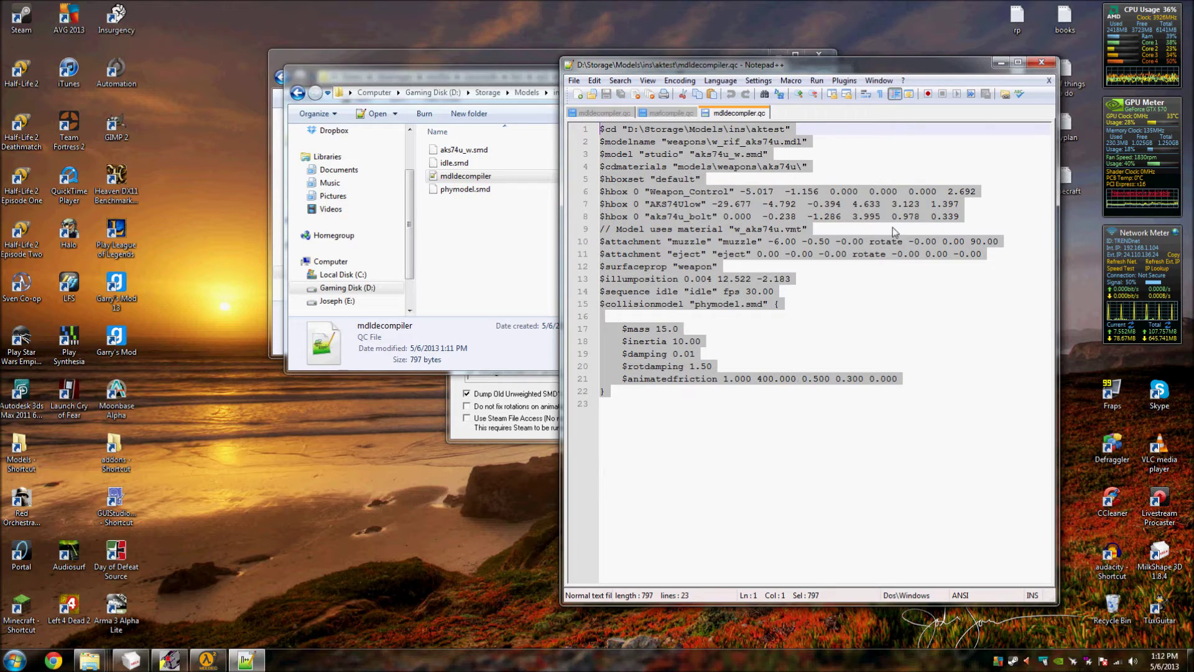
click(1041, 63)
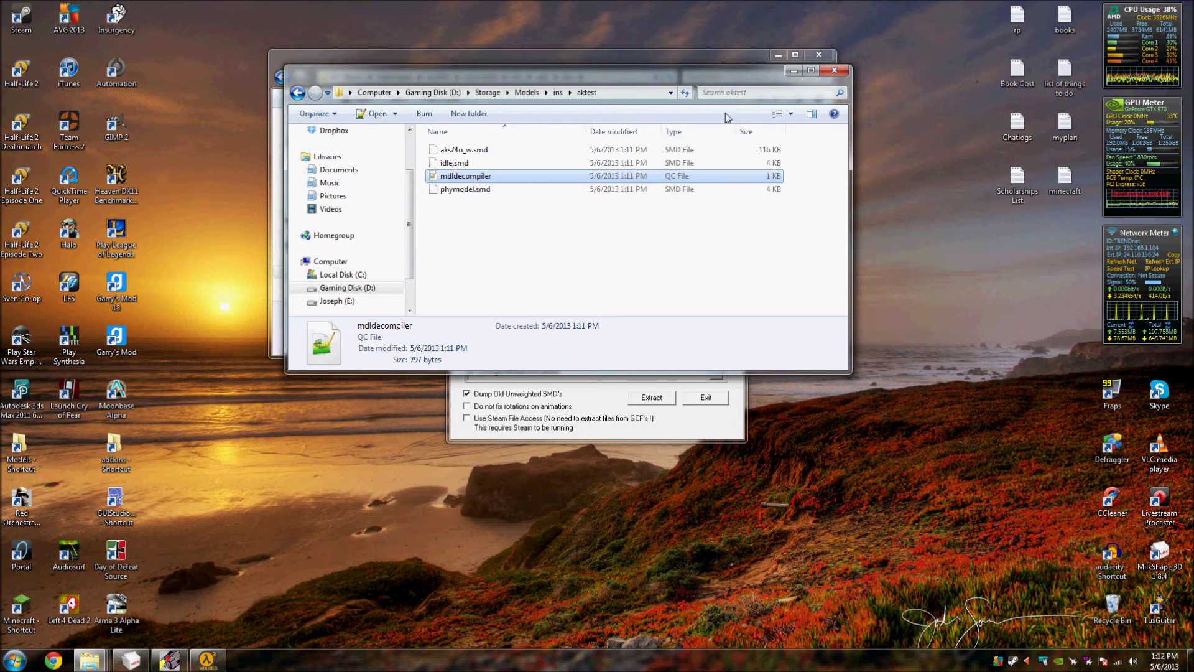
- Bring the ep1 bin window forward, launch GUIStudioMDL.exe and dismiss the configuration prompt
drag(751, 70, 714, 260)
click(714, 248)
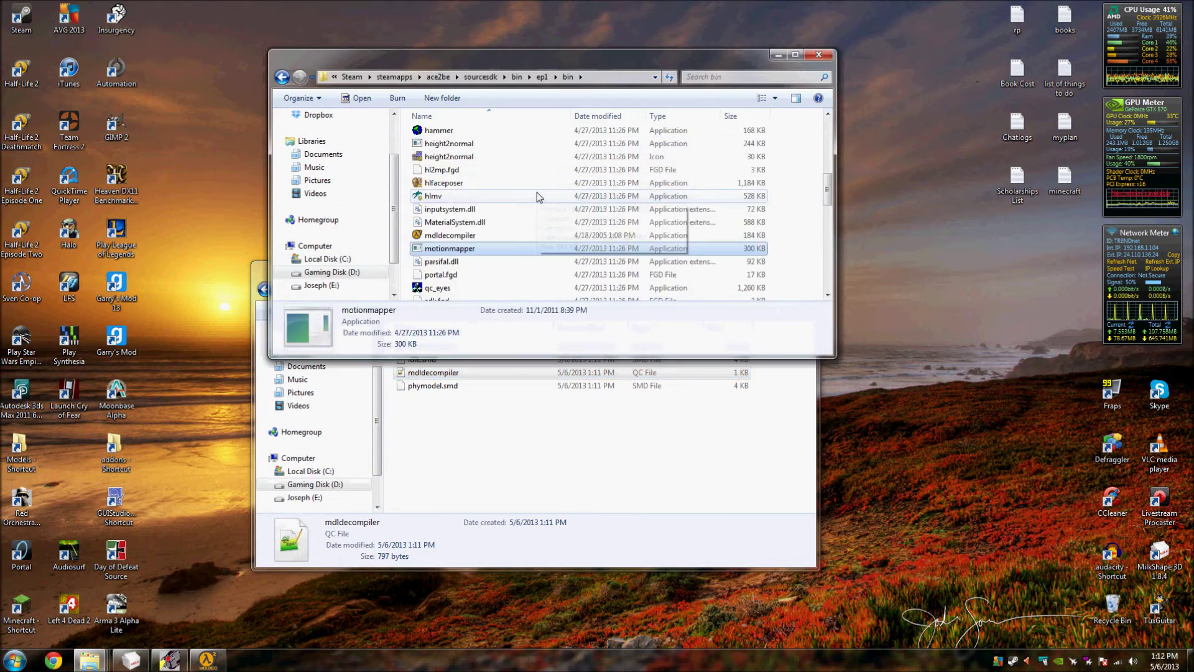
scroll(536, 197, up, 2)
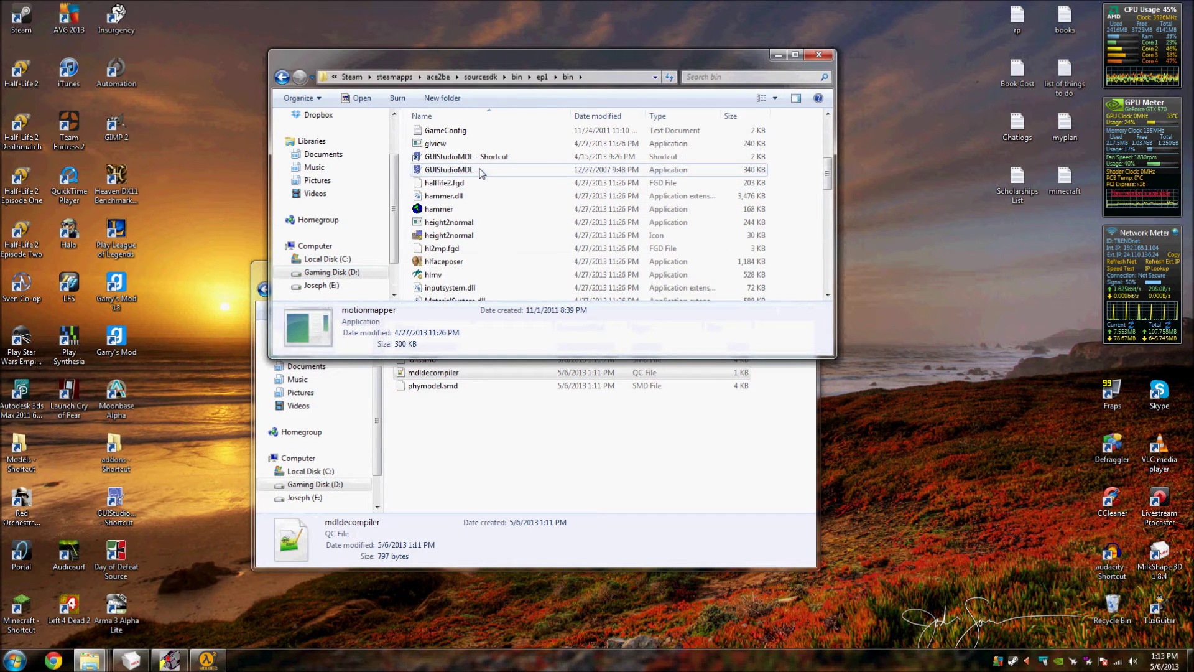
double_click(449, 170)
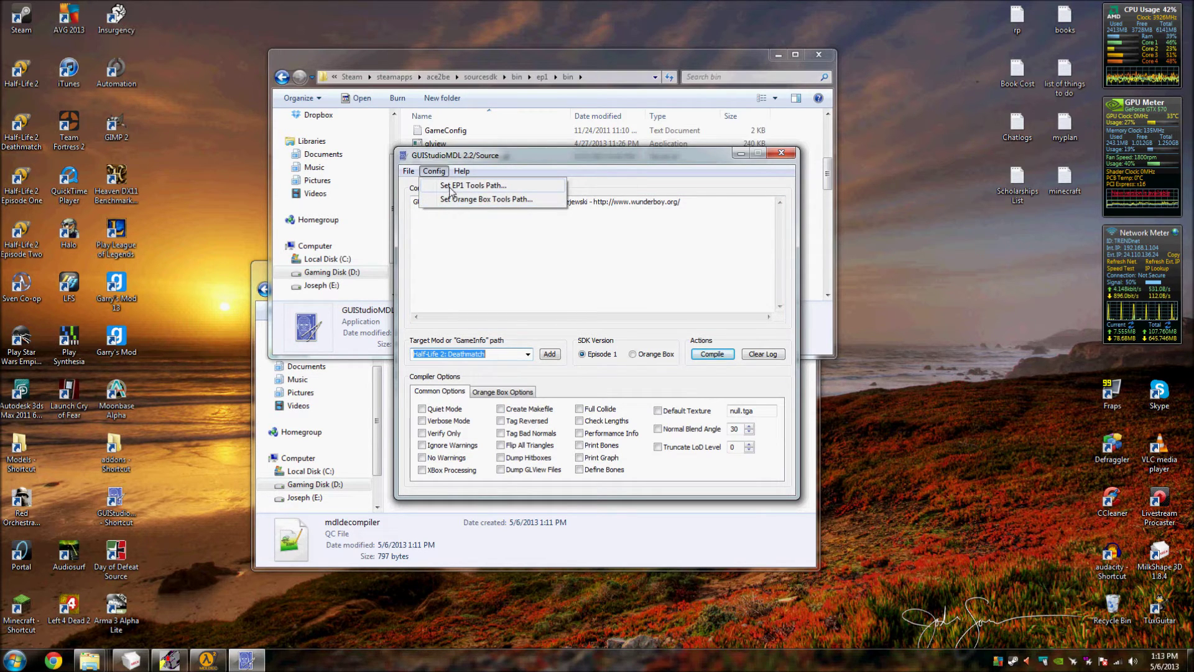
click(620, 346)
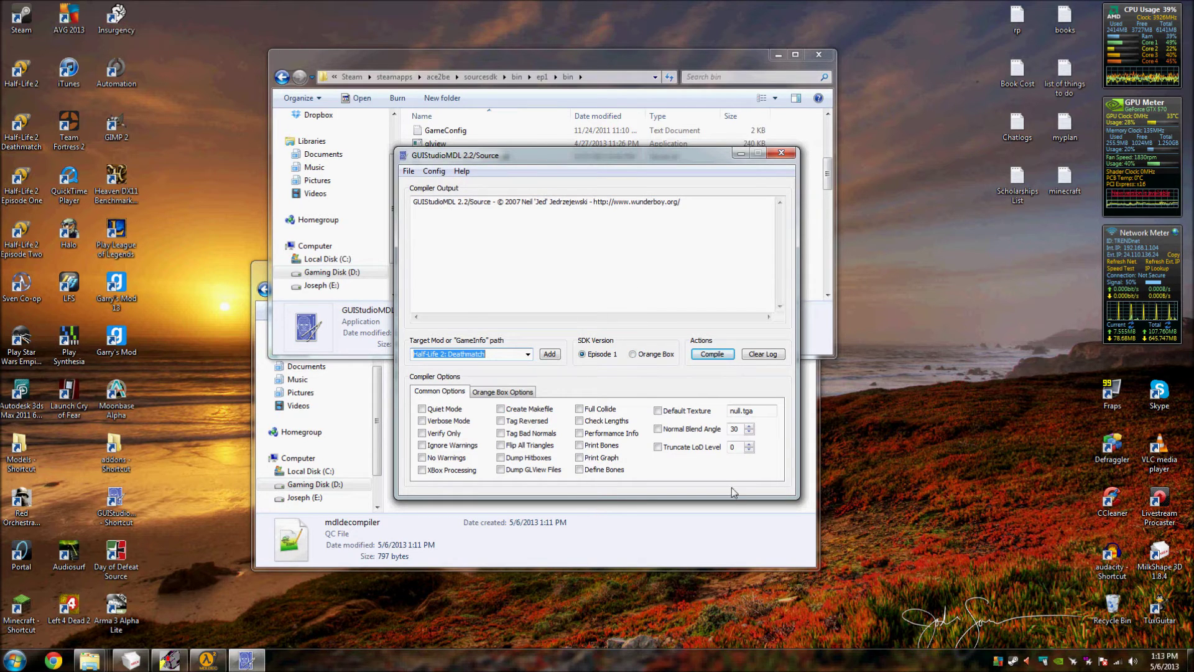
- Switch GUIStudioMDL to the Orange Box SDK with Counter-Strike: Source as target mod
click(634, 354)
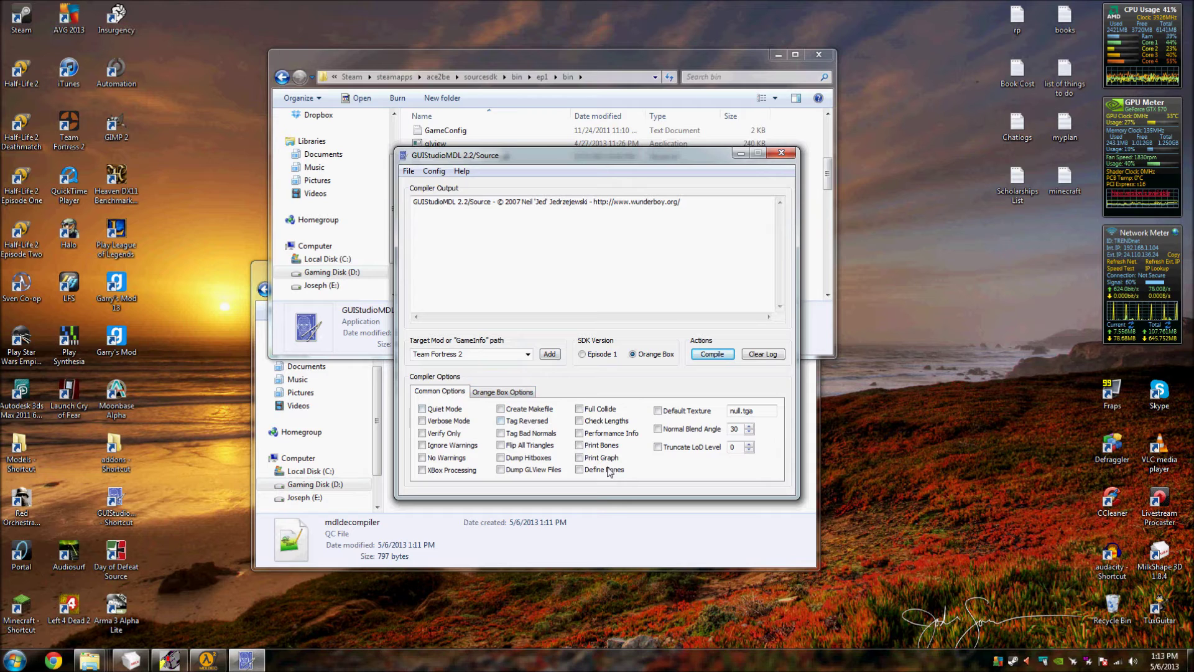
click(504, 392)
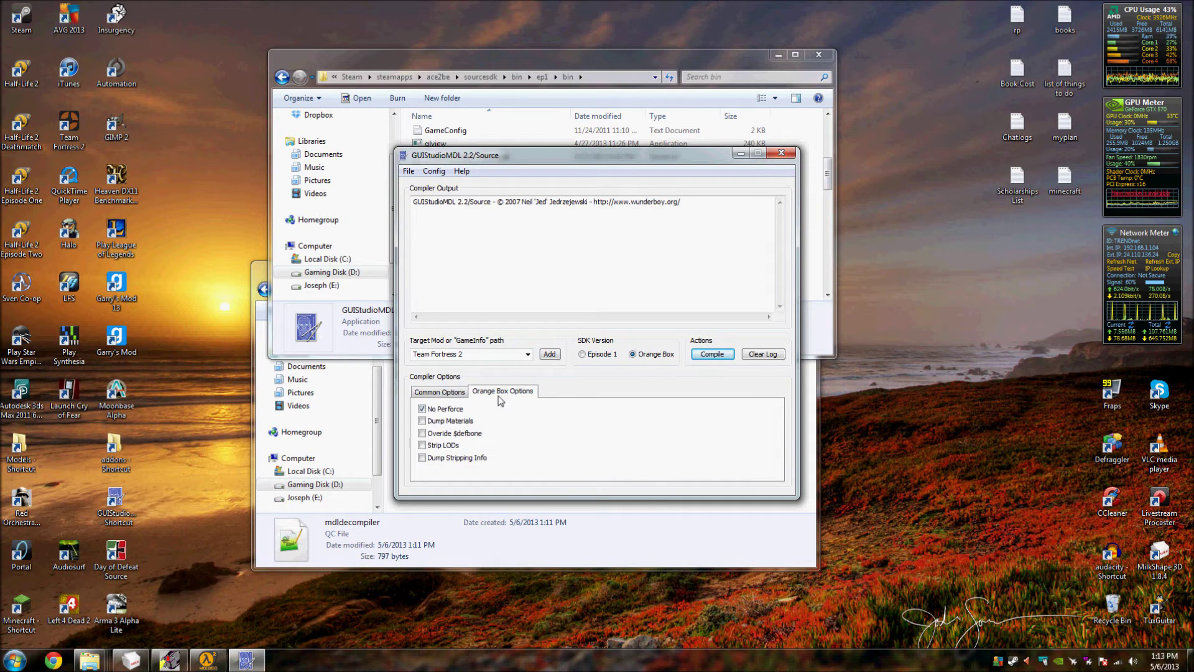
click(451, 395)
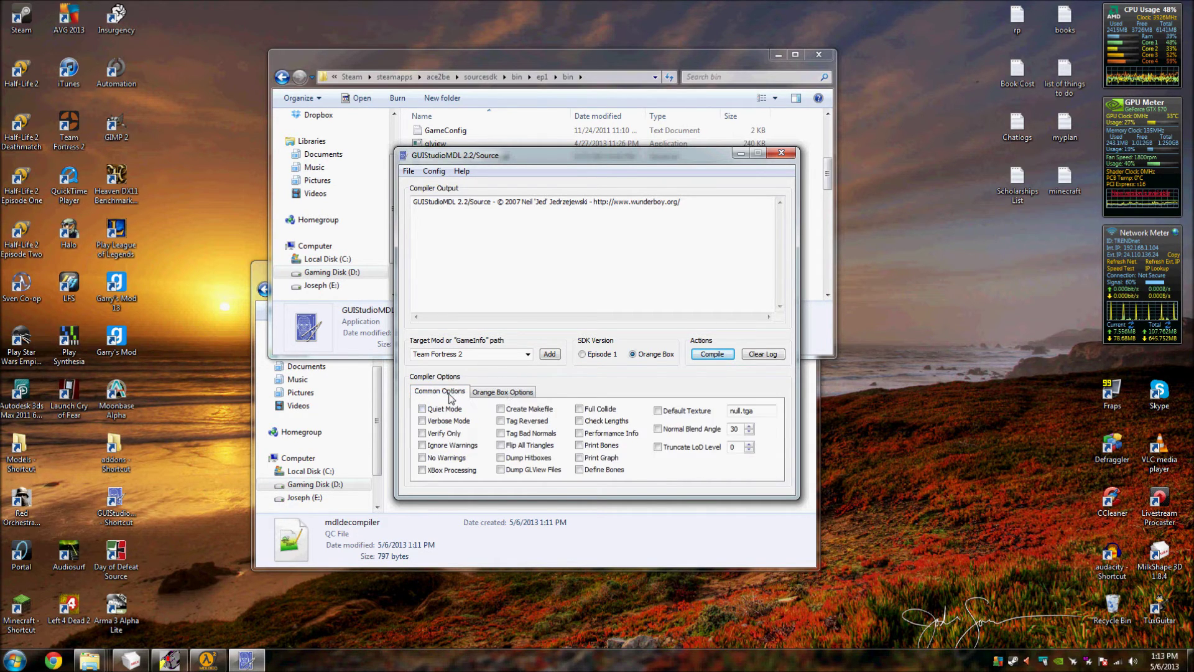
click(527, 354)
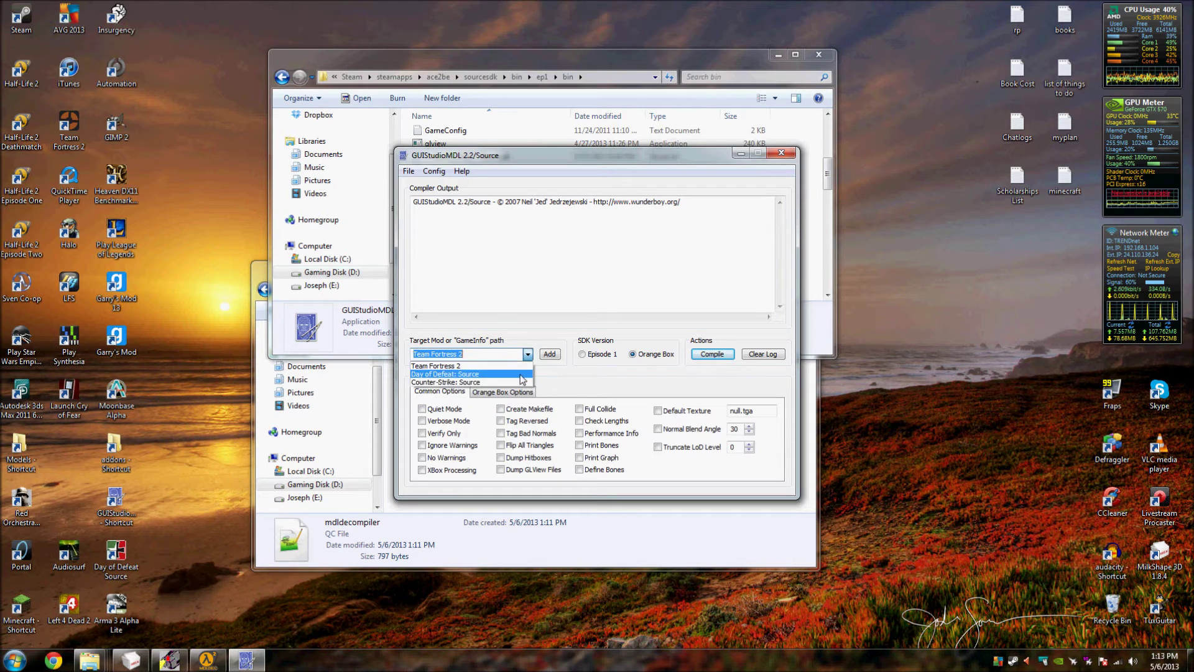
click(516, 382)
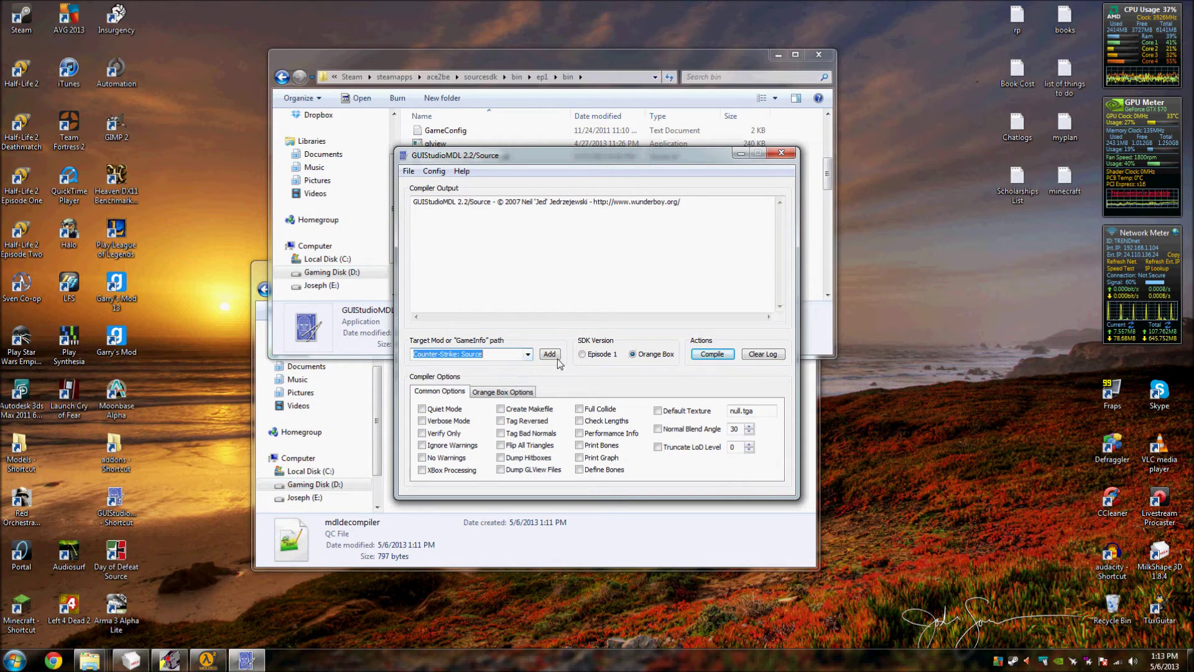
click(527, 354)
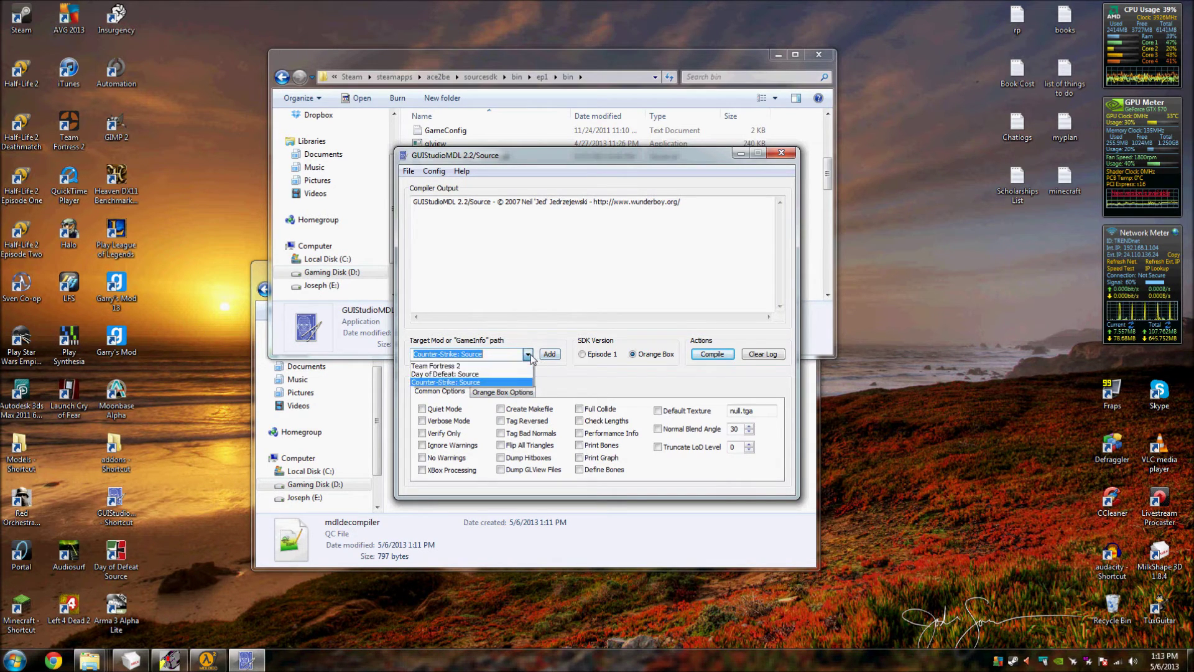
click(527, 354)
click(409, 171)
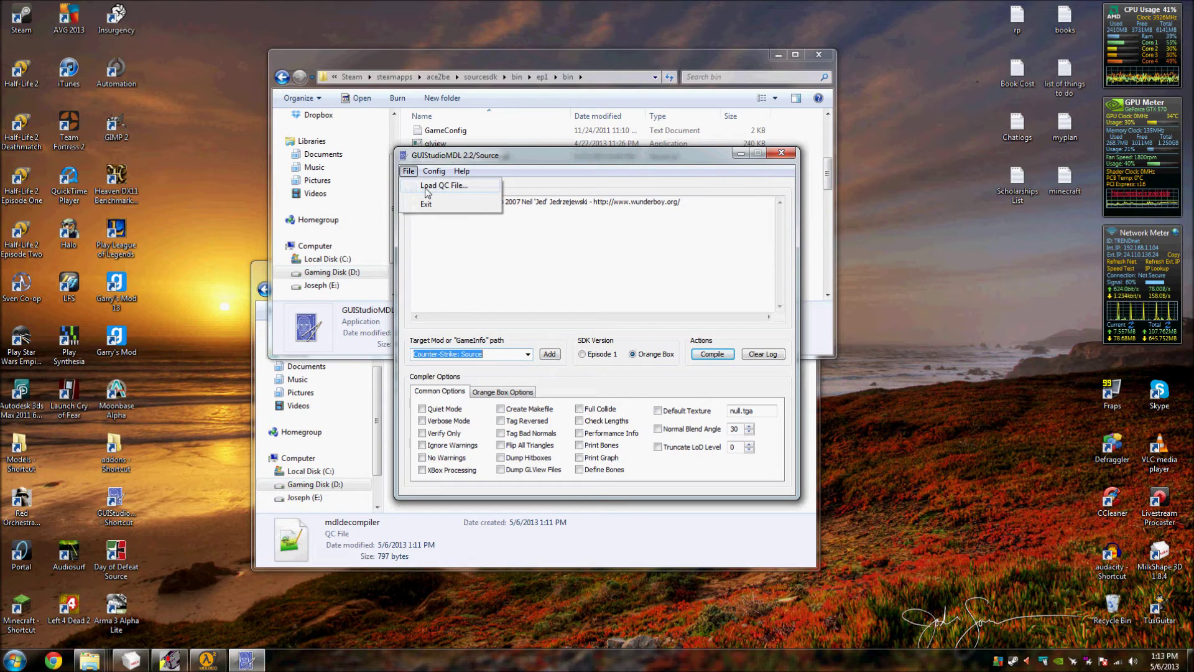
- Load mdldecompiler.qc from the ins\aktest folder into GUIStudioMDL
click(427, 186)
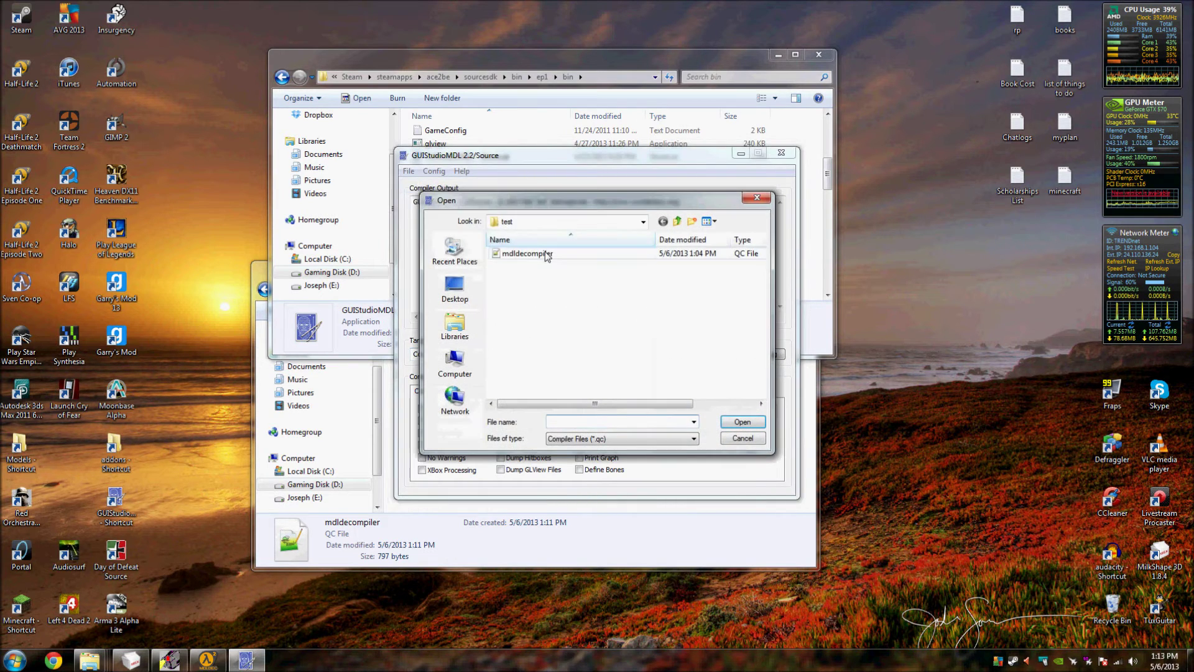
click(566, 224)
click(535, 336)
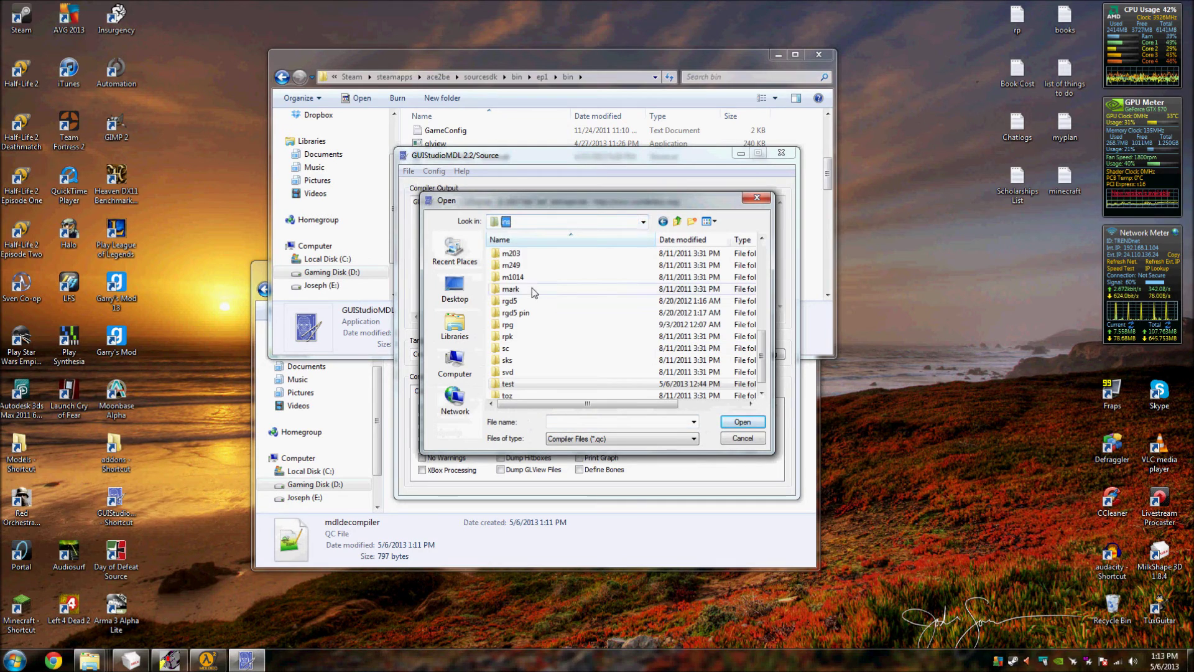
scroll(532, 311, up, 5)
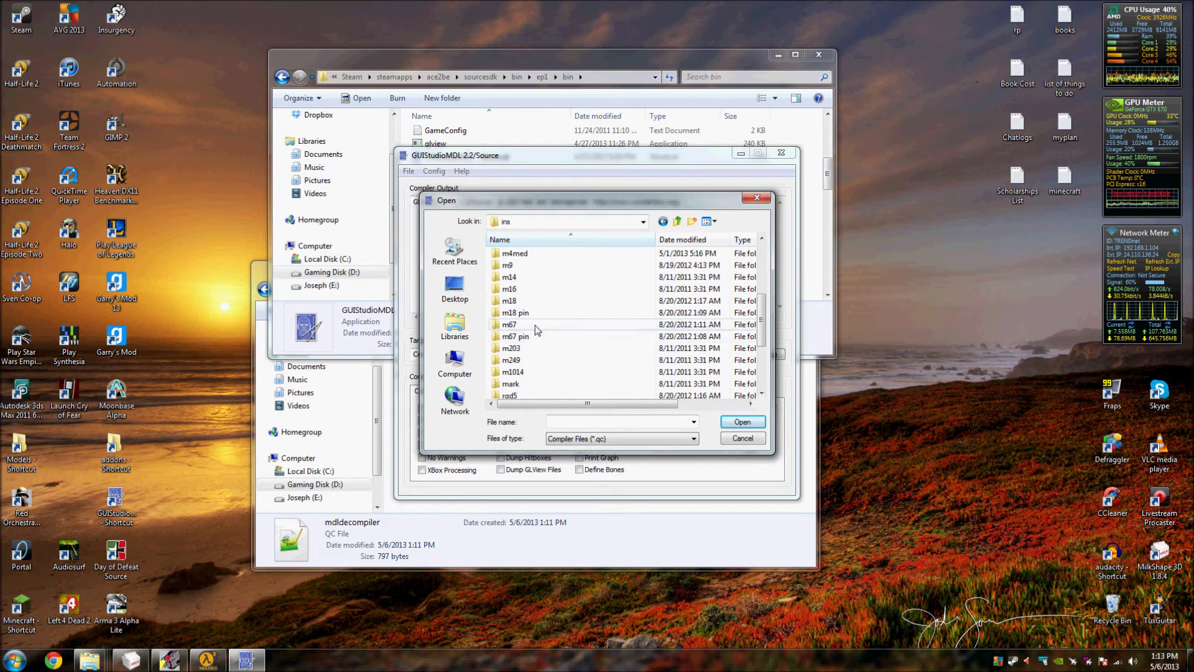
scroll(530, 305, up, 1)
double_click(514, 289)
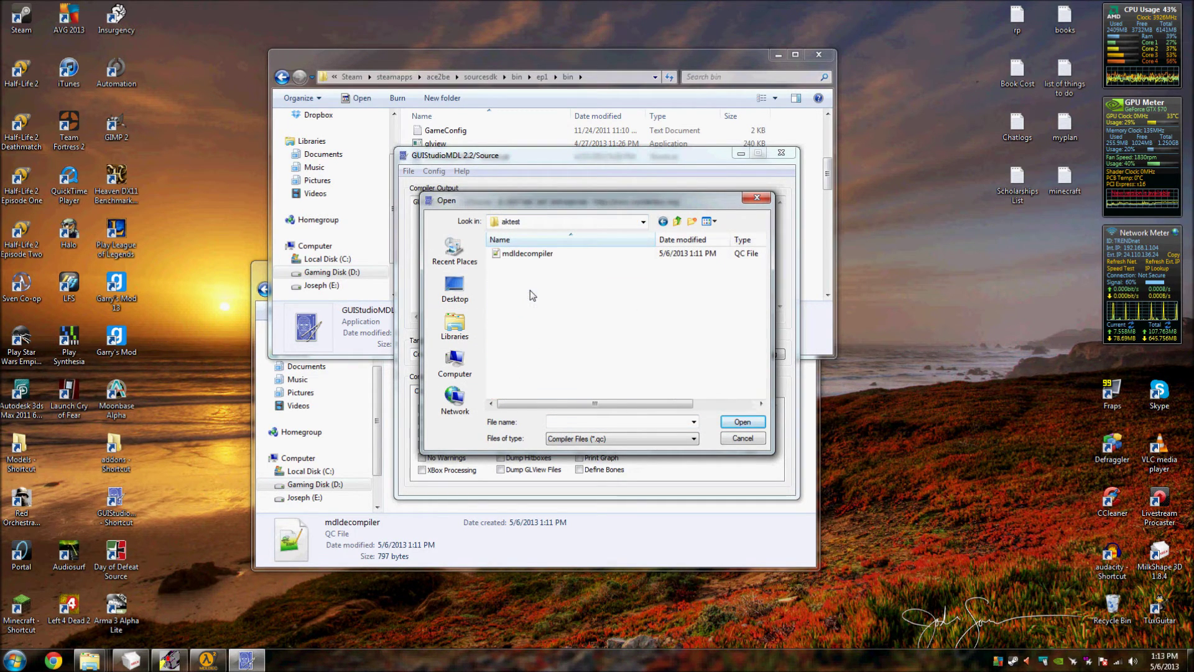
double_click(520, 254)
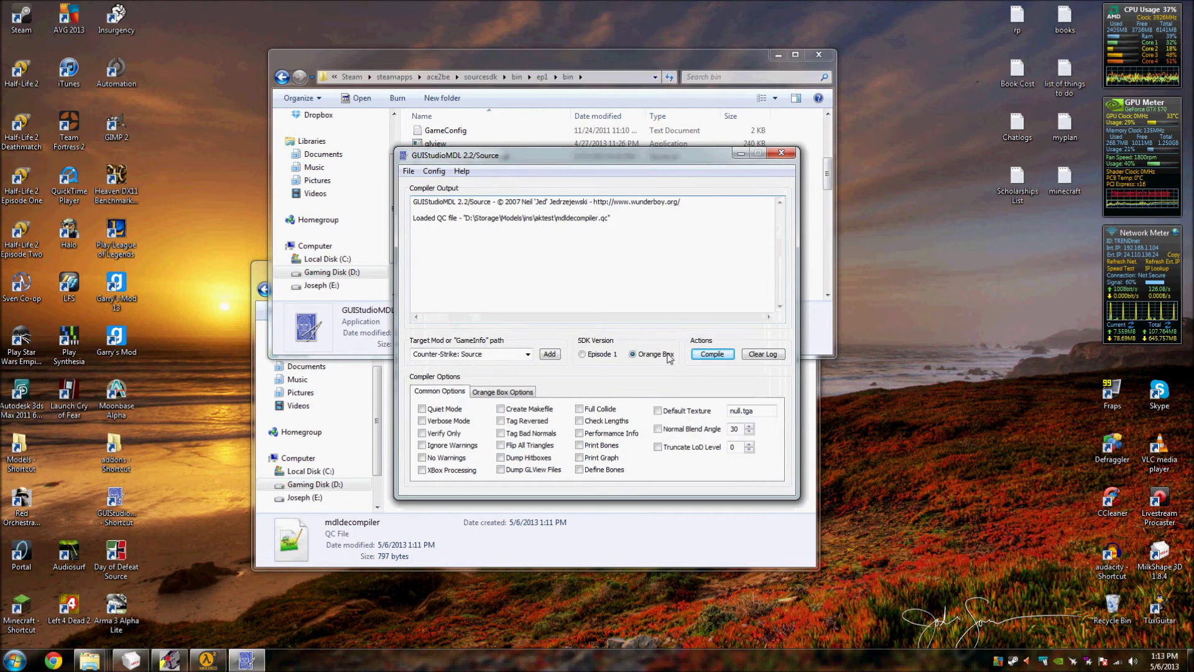
- Compile the loaded QC, then open the Garry's Mod addons folder
click(712, 357)
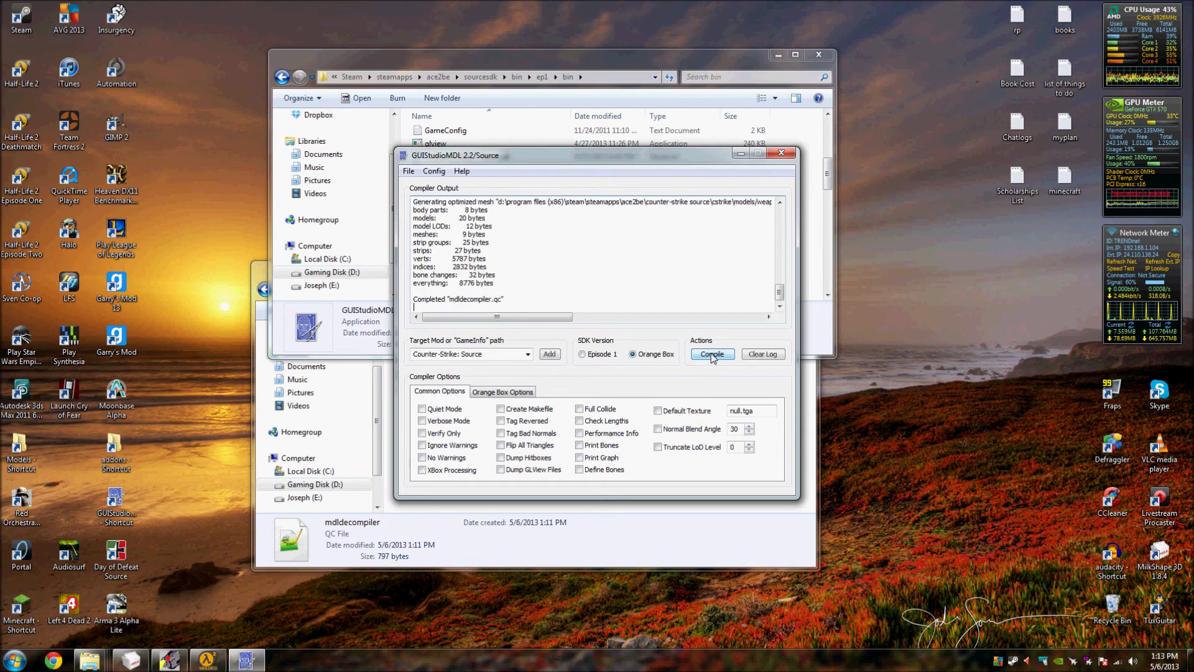
scroll(522, 286, up, 15)
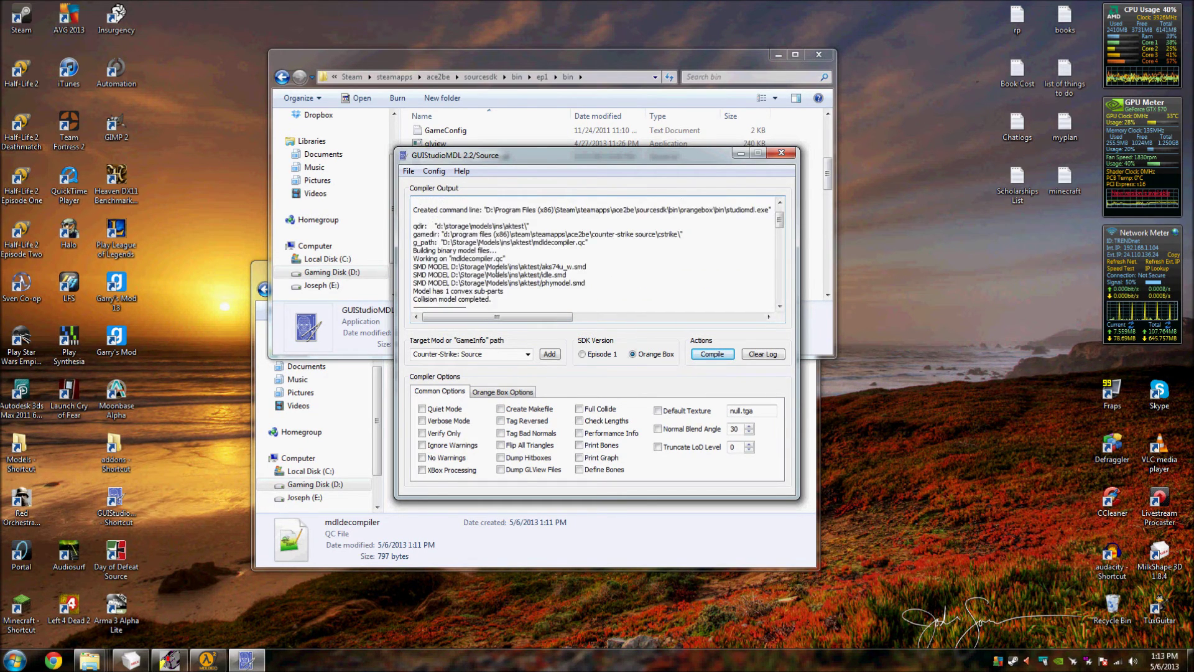
scroll(496, 273, down, 15)
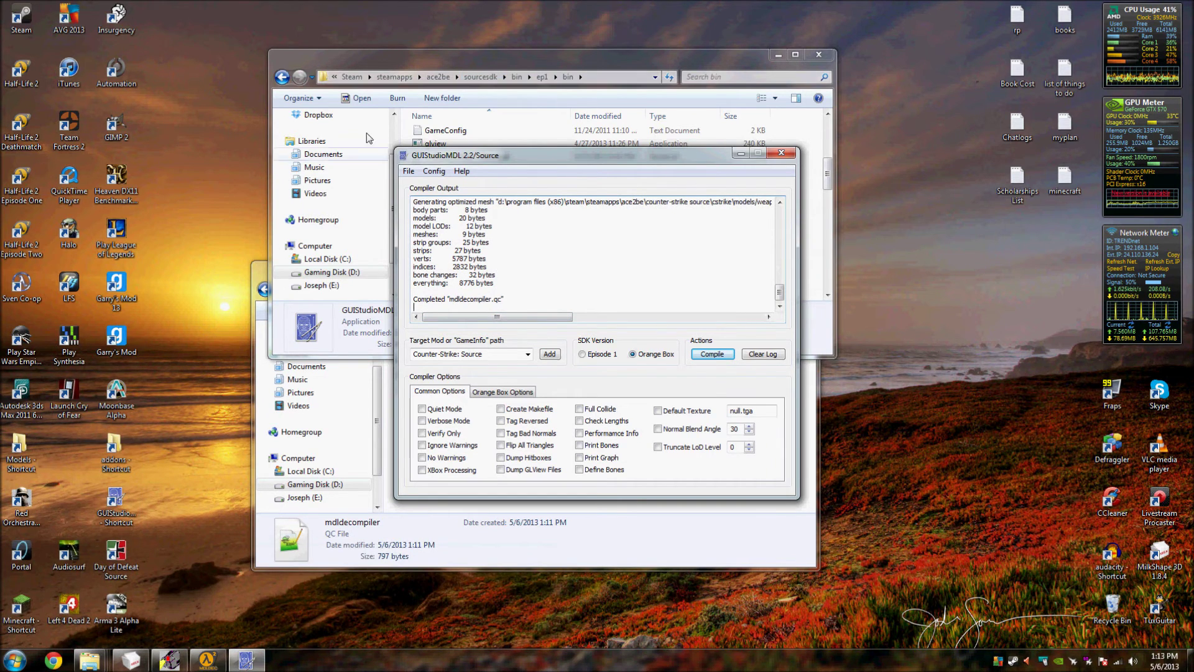
double_click(104, 449)
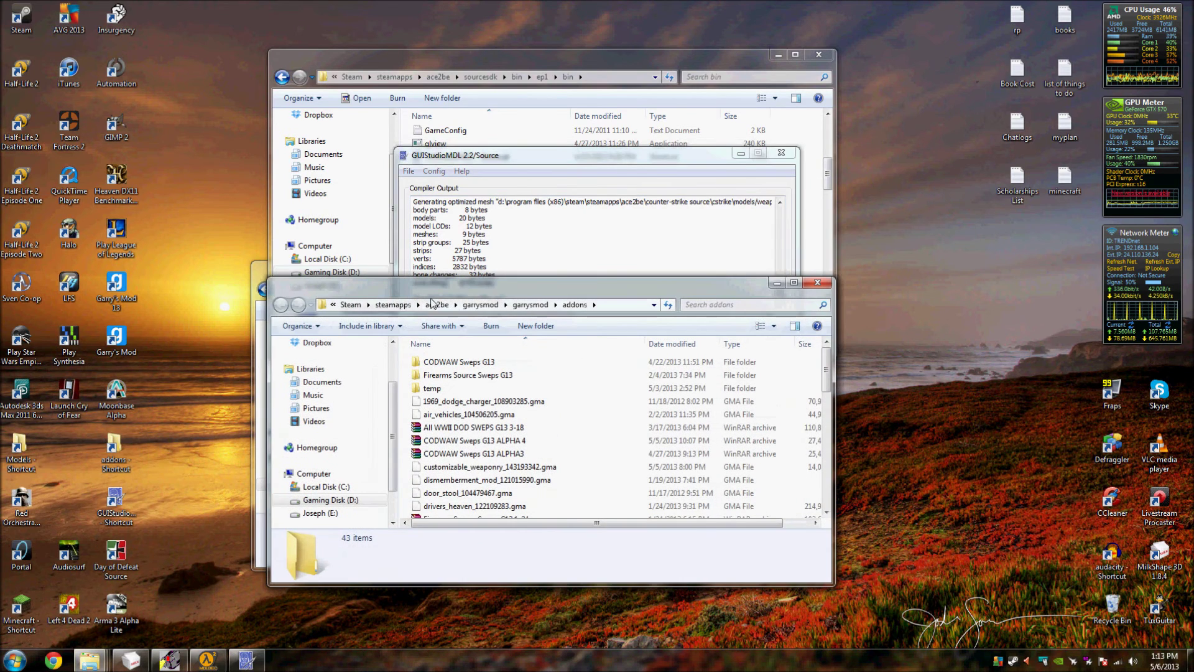
- Go via ace2be to counter-strike source\cstrike\models\weapons and select the six w_rif_aks74u files
click(478, 305)
click(513, 305)
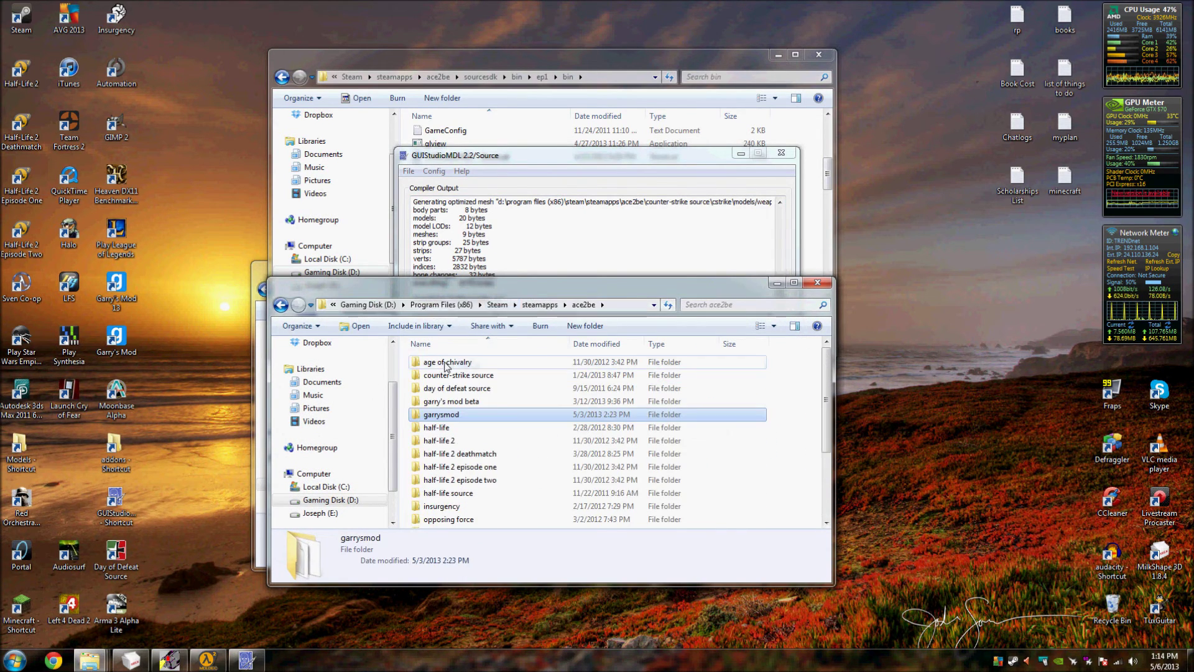
double_click(456, 374)
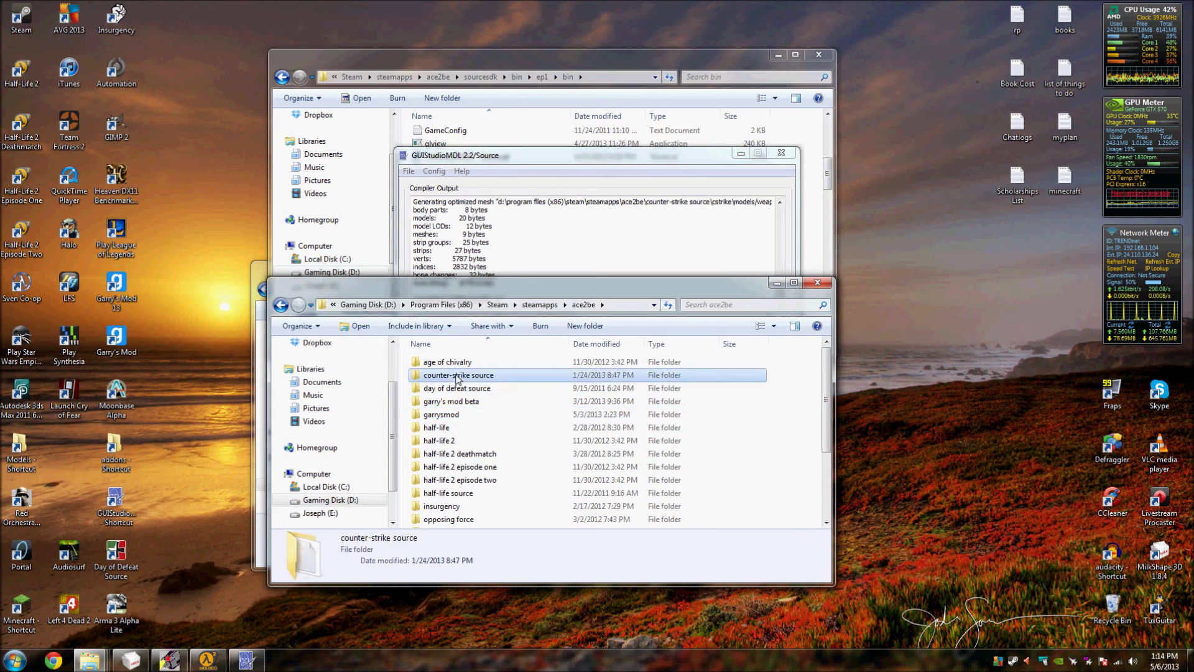
double_click(438, 388)
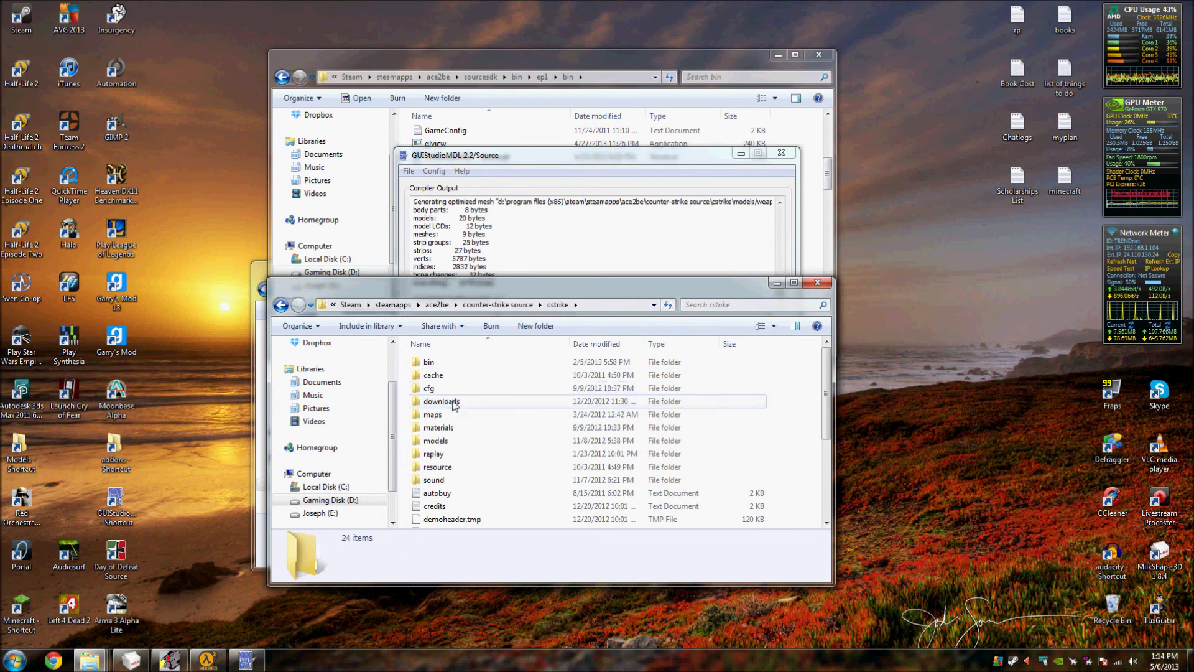
double_click(449, 440)
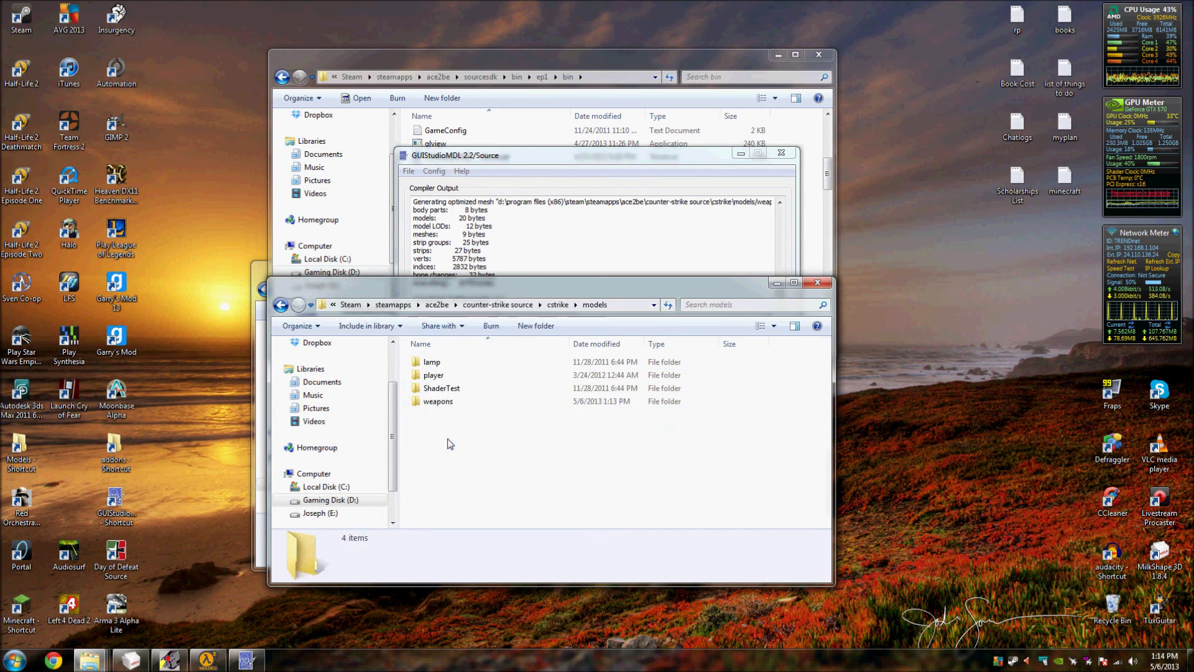
double_click(447, 401)
key(Down)
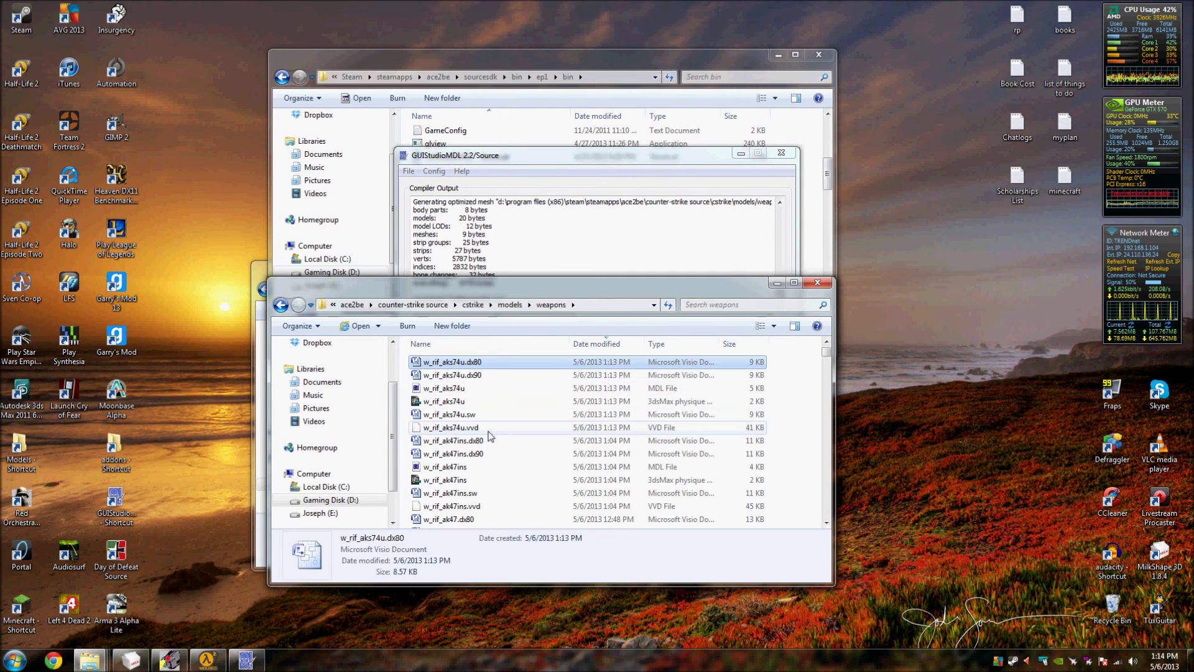
shift+click(489, 431)
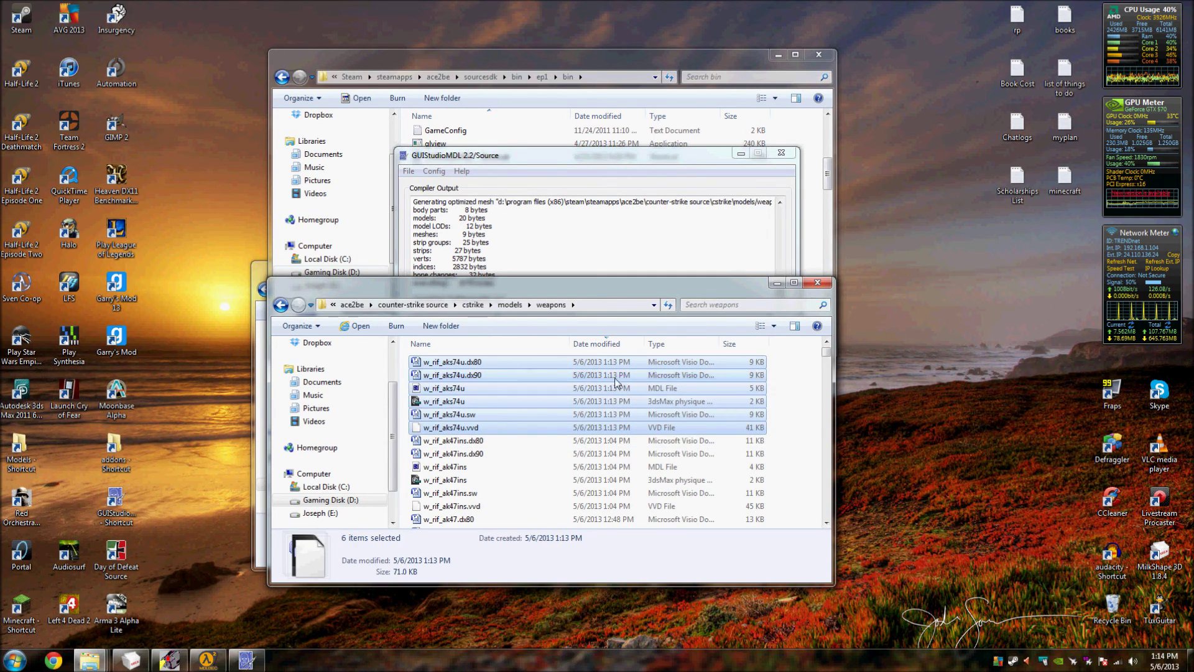